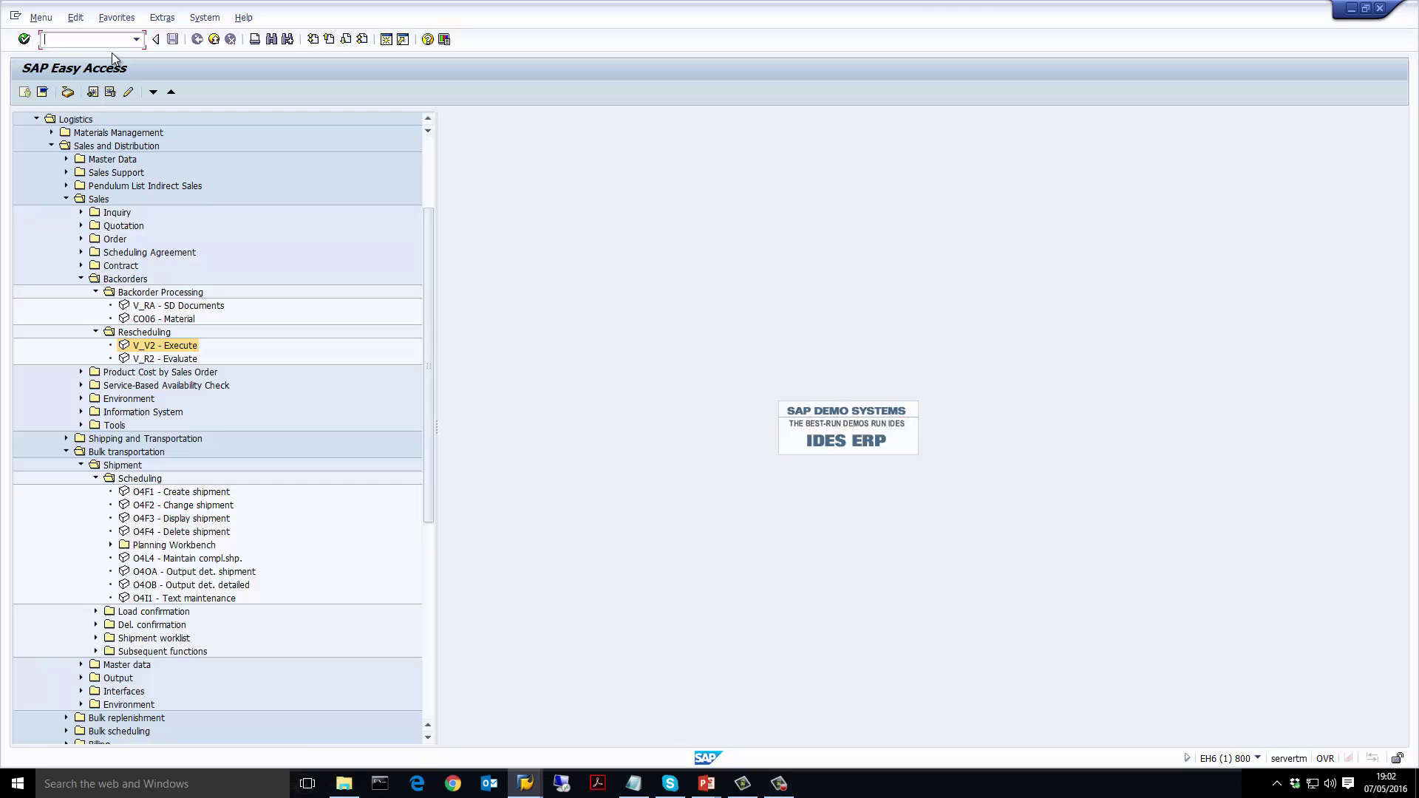
Start an other goods receipt with MB1C using movement type 561.
{"action": "type", "text": "/nmb1c"}
{"action": "key", "text": "Return"}
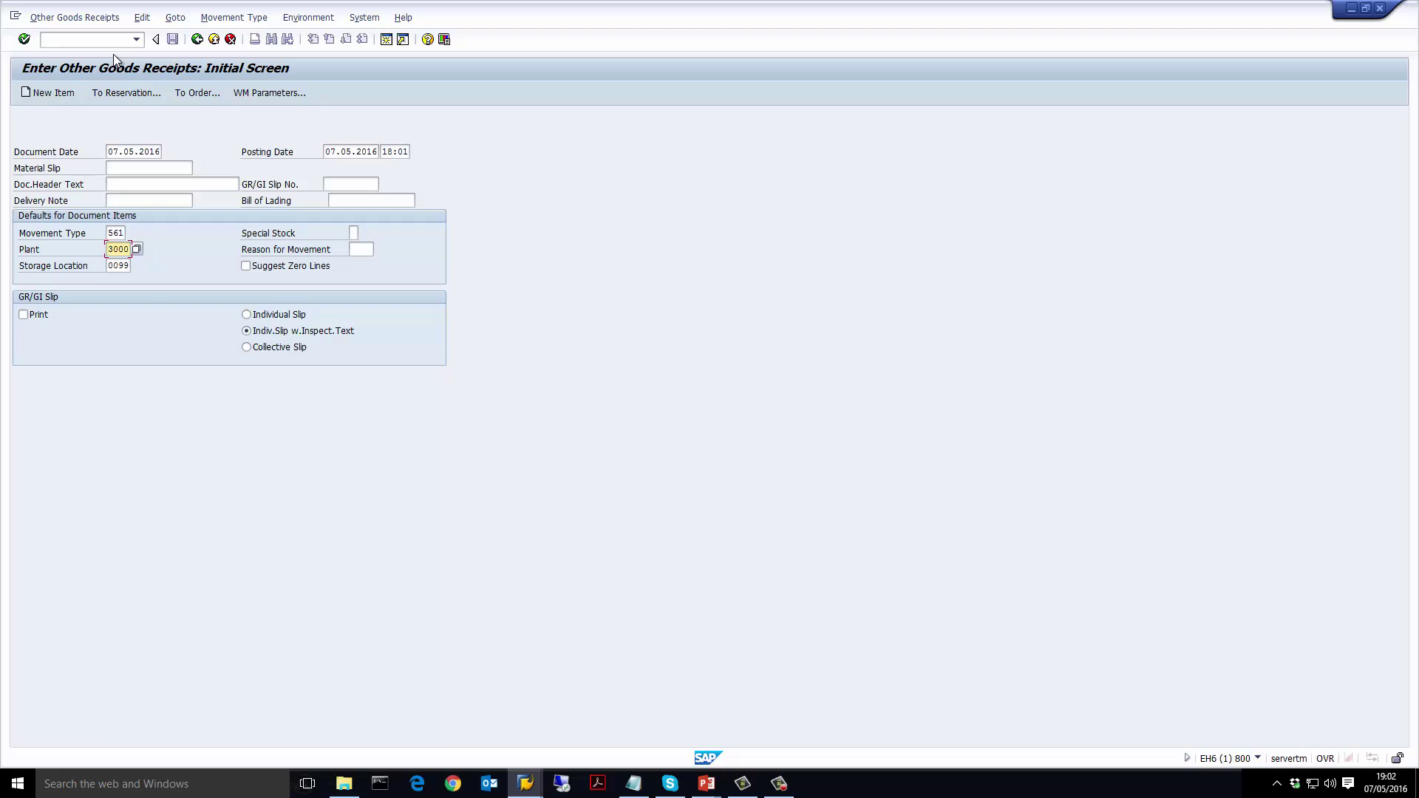
{"action": "key", "text": "Return"}
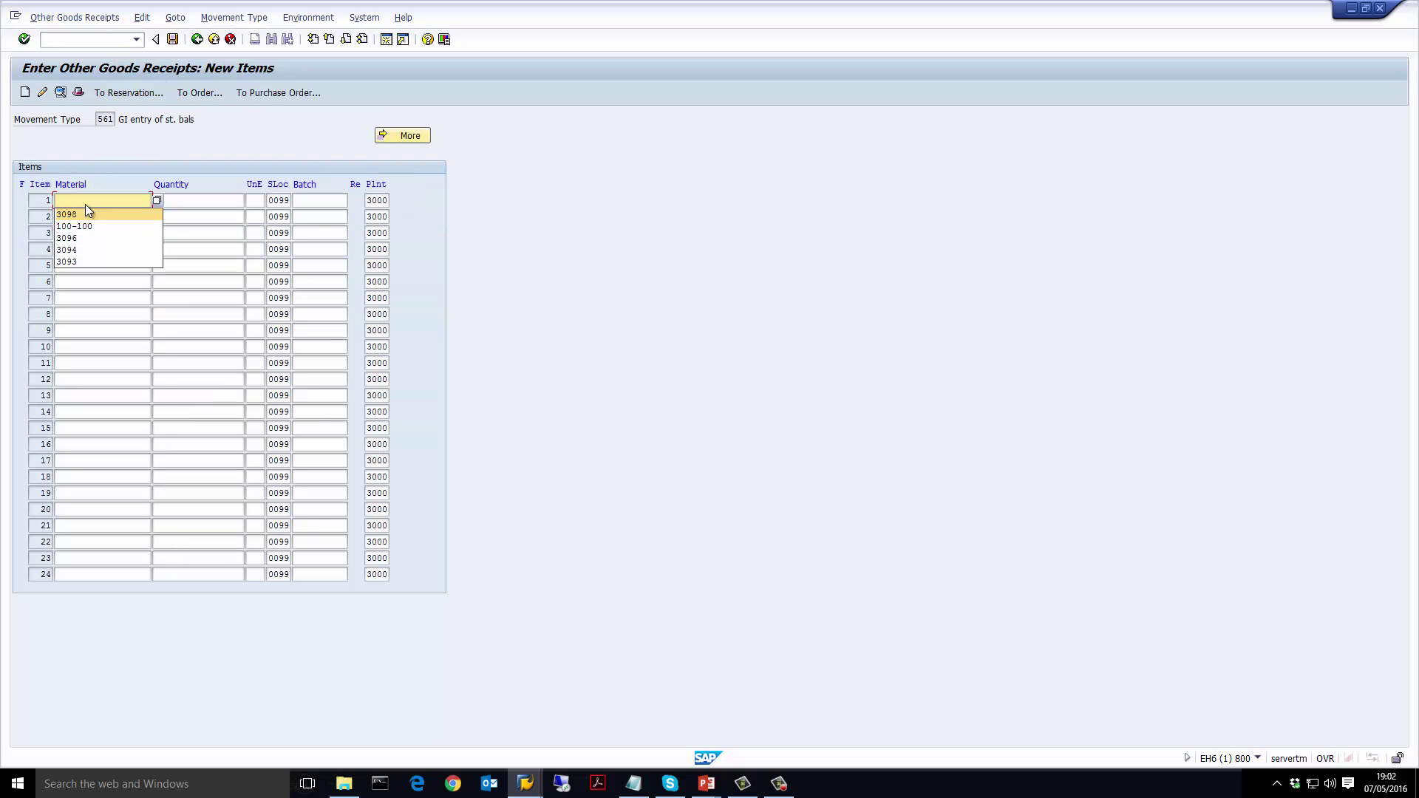
Enter material 3098 with quantity 10 into plant 3000, location 0099, and post the receipt.
{"action": "left_click", "coordinate": [74, 214]}
{"action": "left_click", "coordinate": [212, 199]}
{"action": "type", "text": "1"}
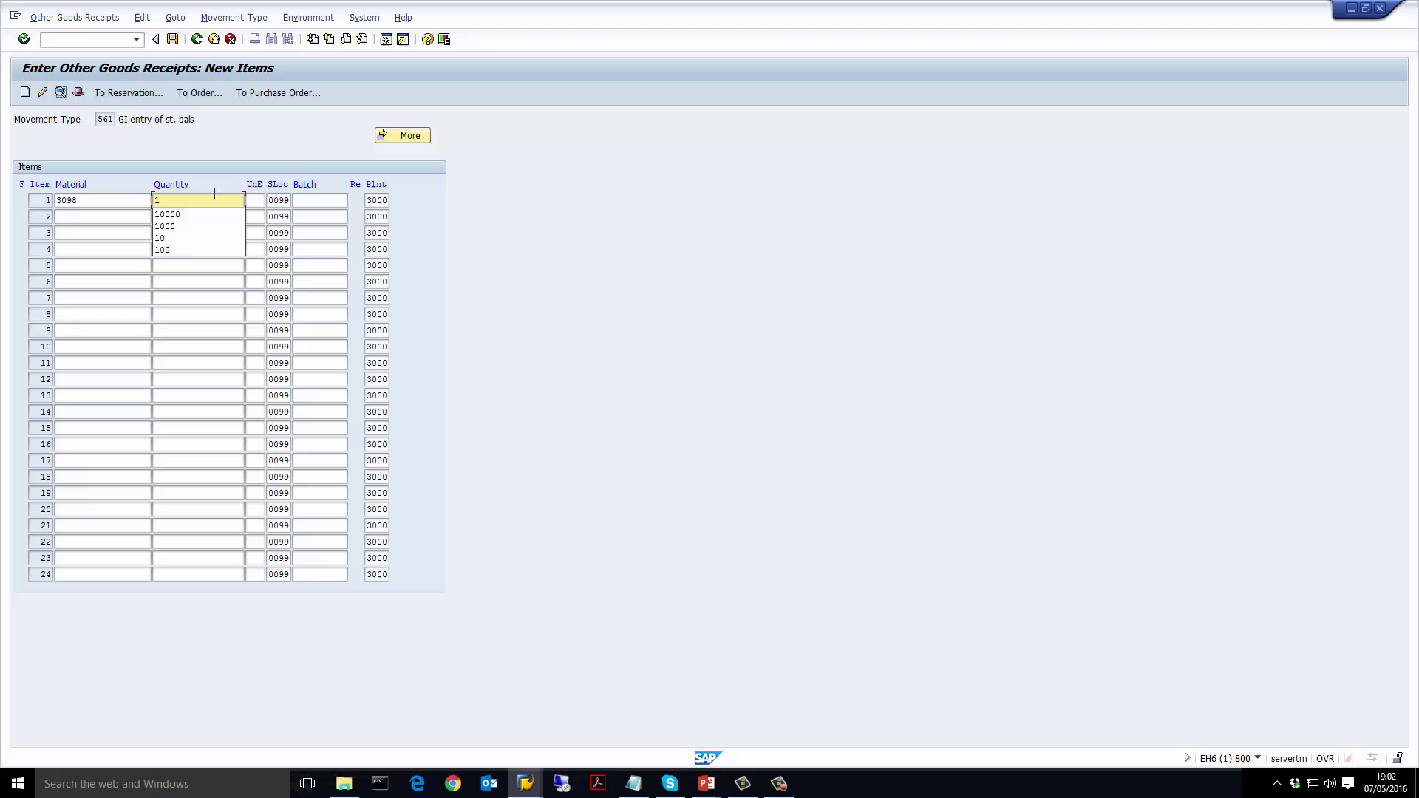
{"action": "type", "text": "0"}
{"action": "key", "text": "Return"}
{"action": "key", "text": "Return"}
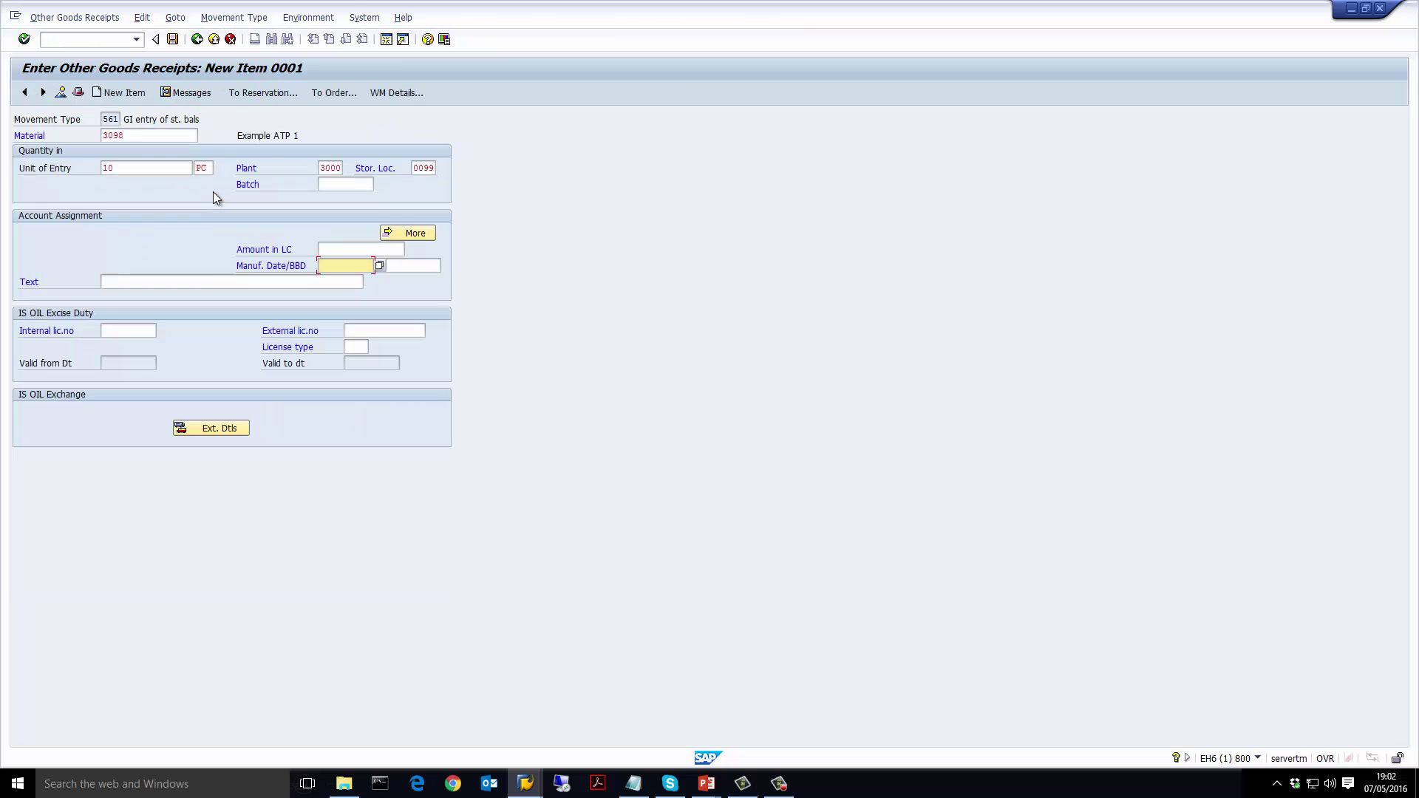
{"action": "key", "text": "Return"}
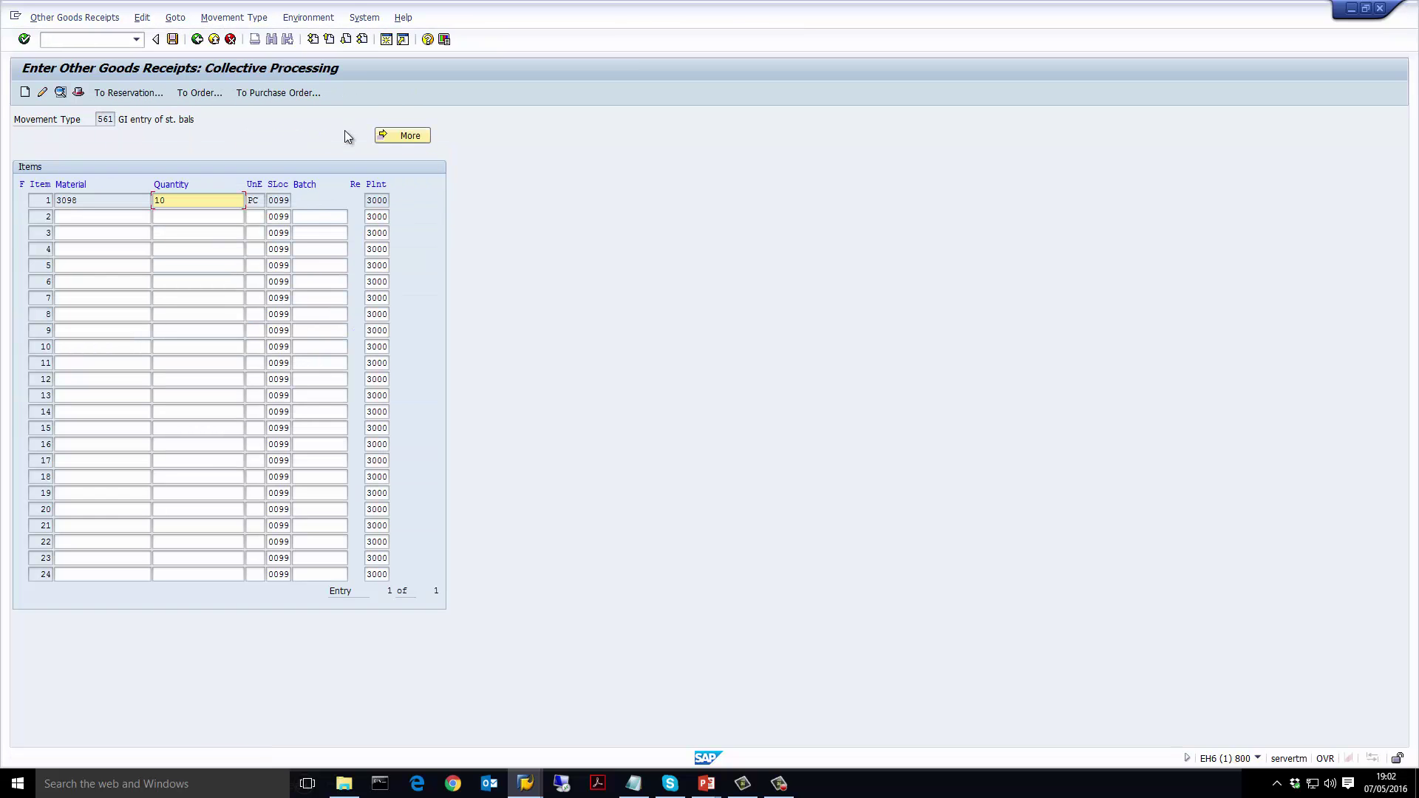
{"action": "left_click", "coordinate": [172, 38]}
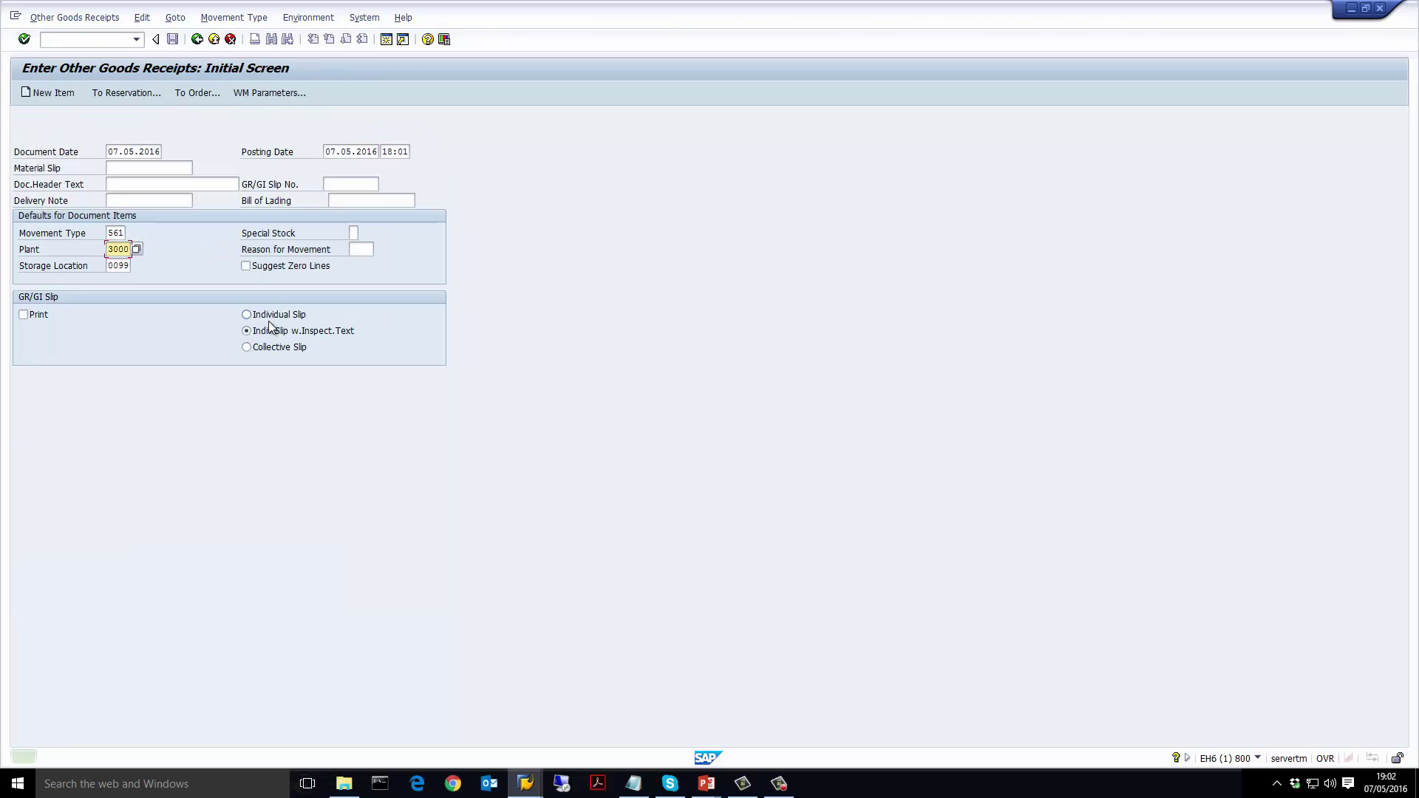
{"action": "left_click", "coordinate": [109, 40]}
Check in MMBE that material 3098 has 10 unrestricted pieces at 3000 New York, then return to Easy Access.
{"action": "type", "text": "/"}
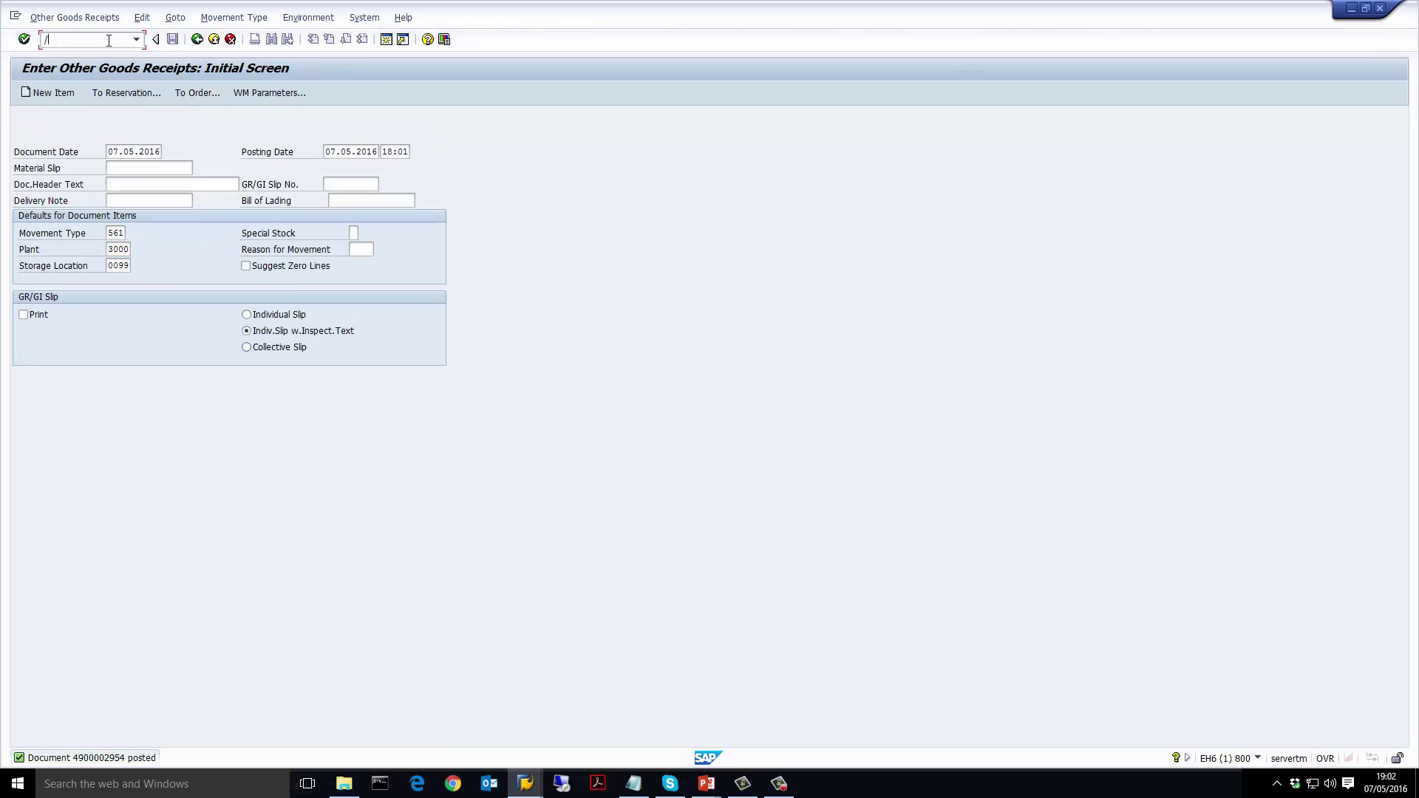
{"action": "type", "text": "nmmbe"}
{"action": "key", "text": "Return"}
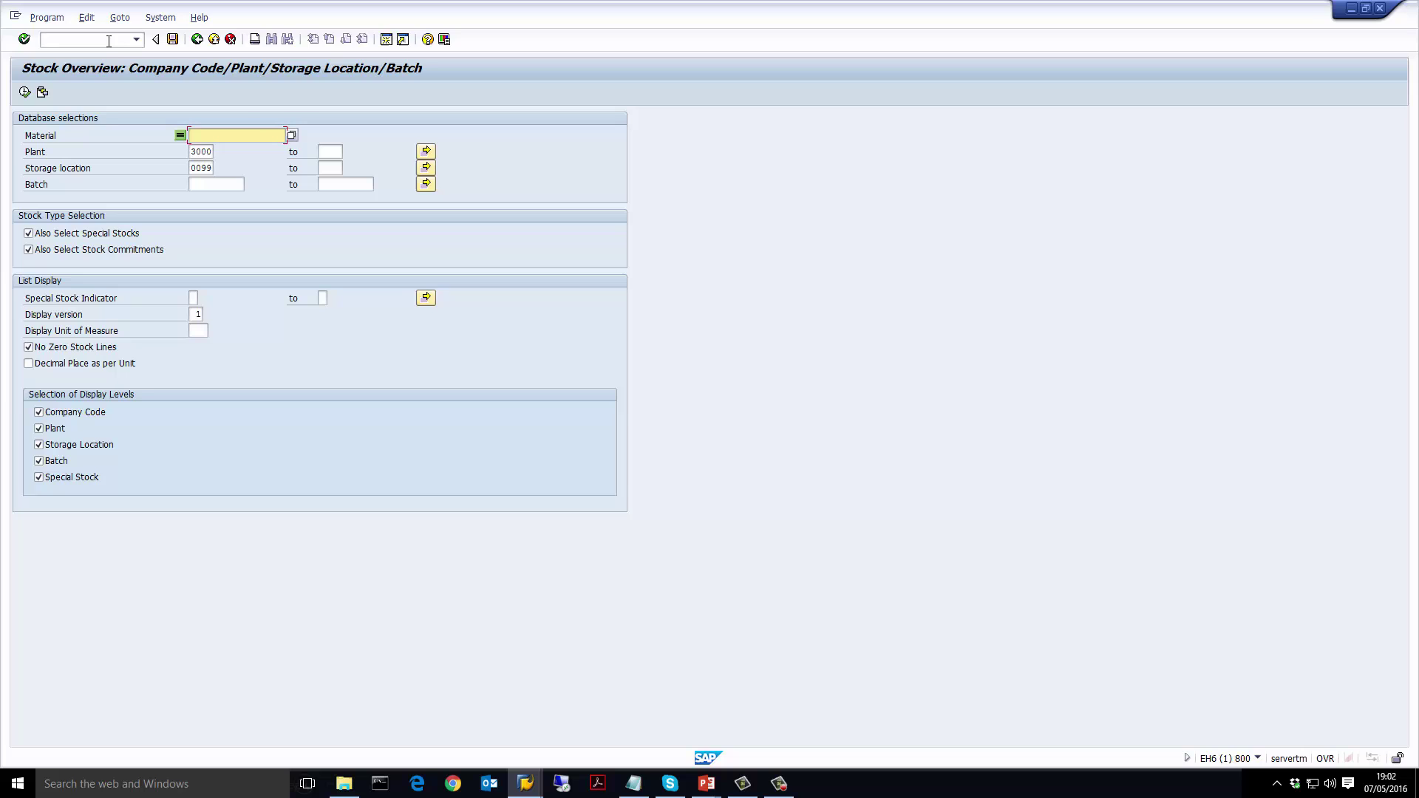
{"action": "type", "text": "3"}
{"action": "left_click", "coordinate": [243, 157]}
{"action": "key", "text": "F8"}
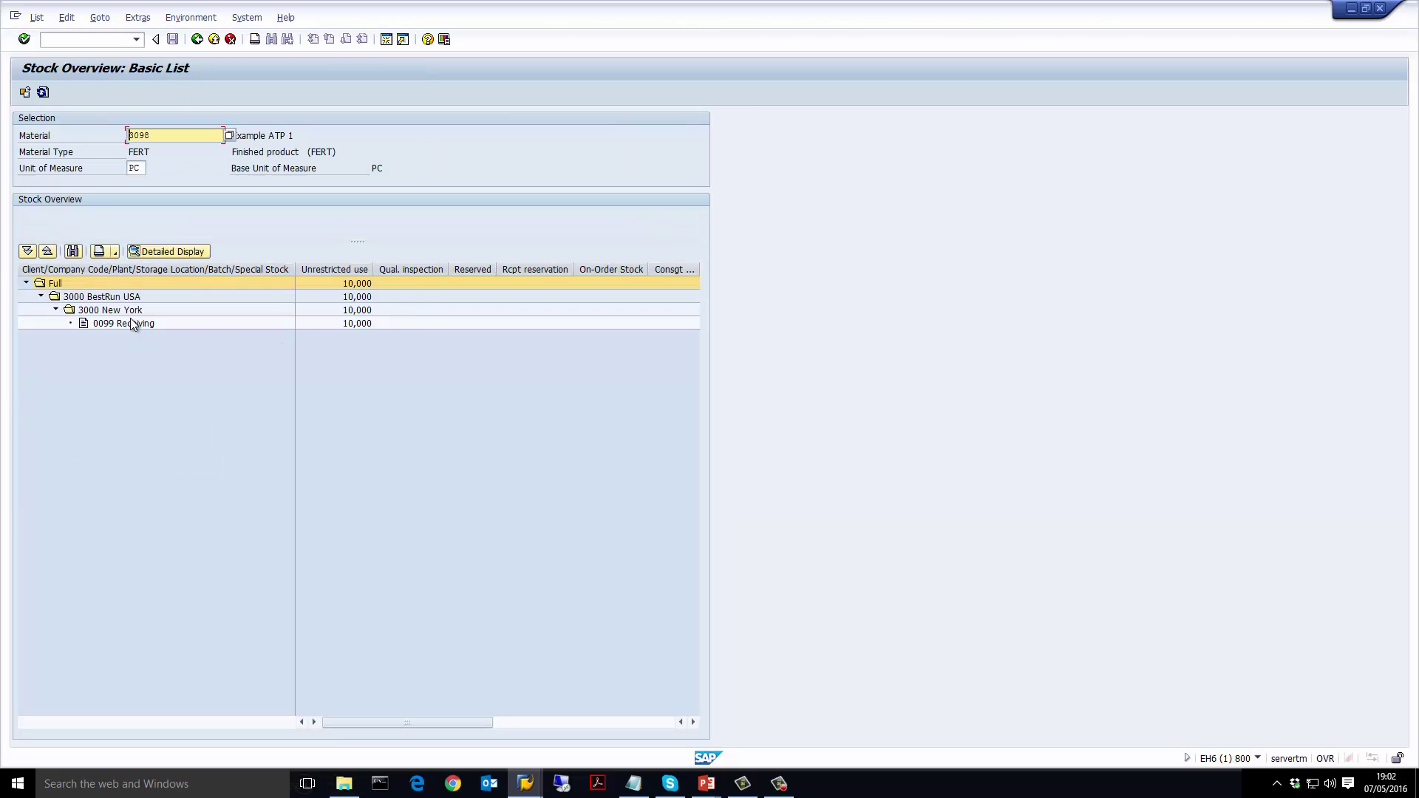
{"action": "left_click", "coordinate": [122, 310]}
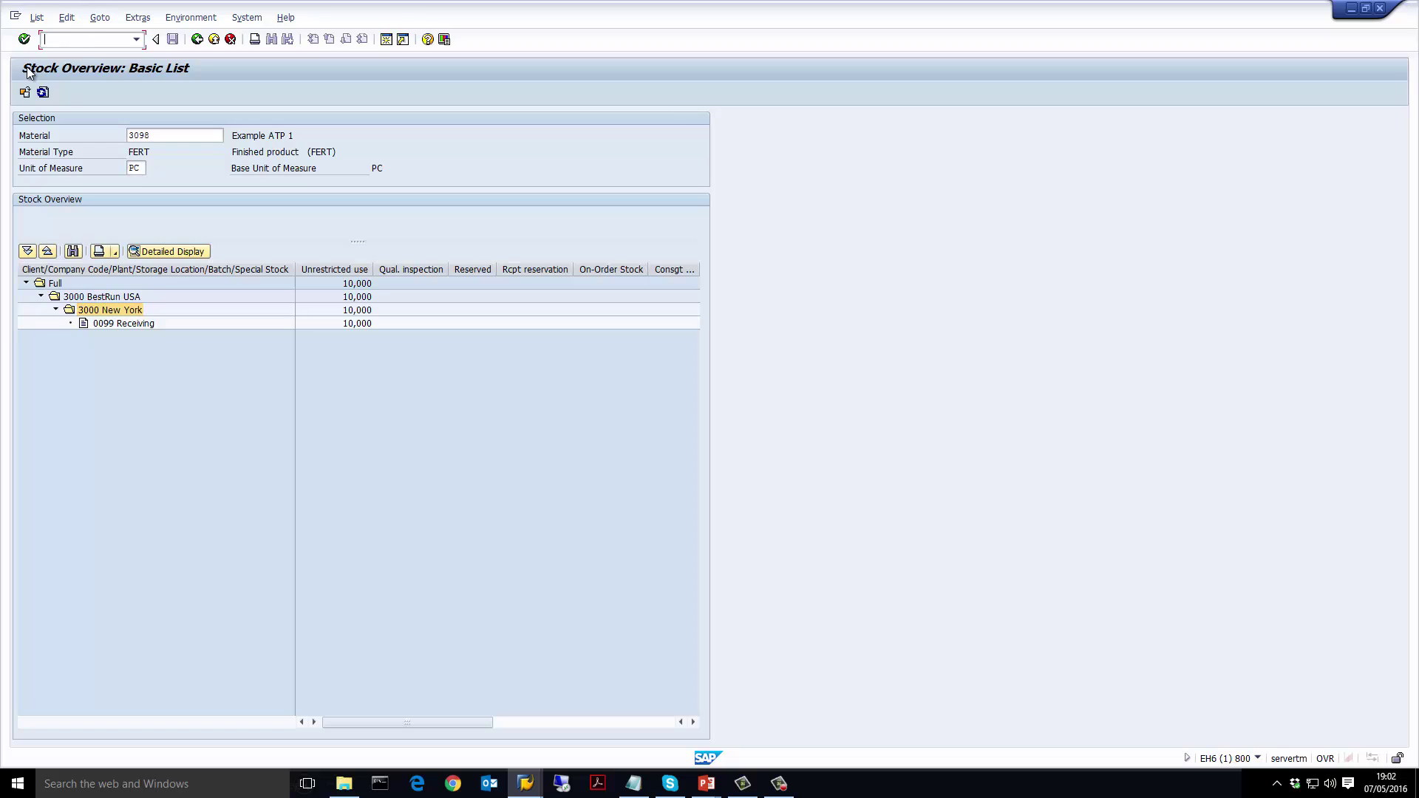
{"action": "type", "text": "/n"}
{"action": "key", "text": "Return"}
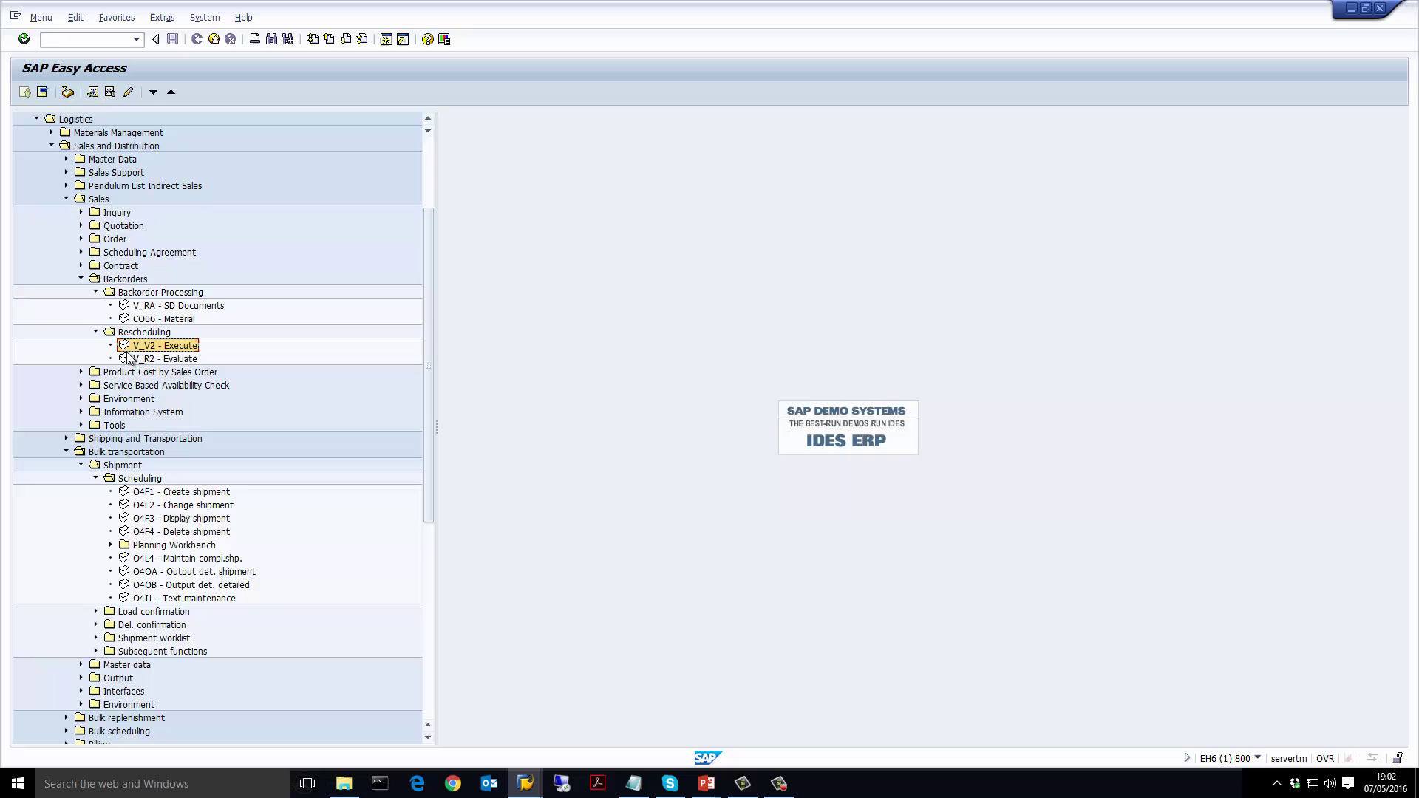
Open backorder rescheduling by material for 3098, plant 3000, and move to the sort priority settings.
{"action": "double_click", "coordinate": [130, 346]}
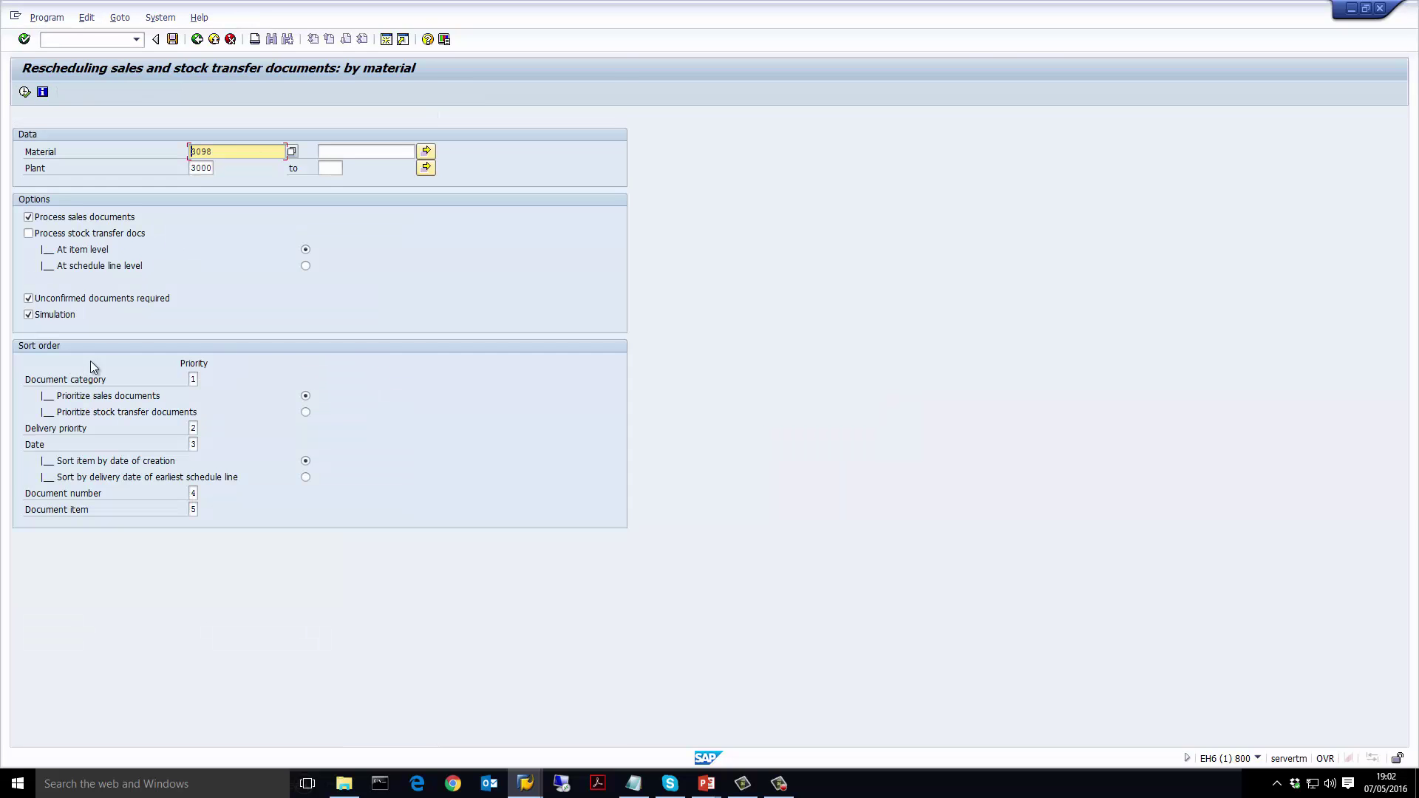
{"action": "left_click", "coordinate": [193, 428]}
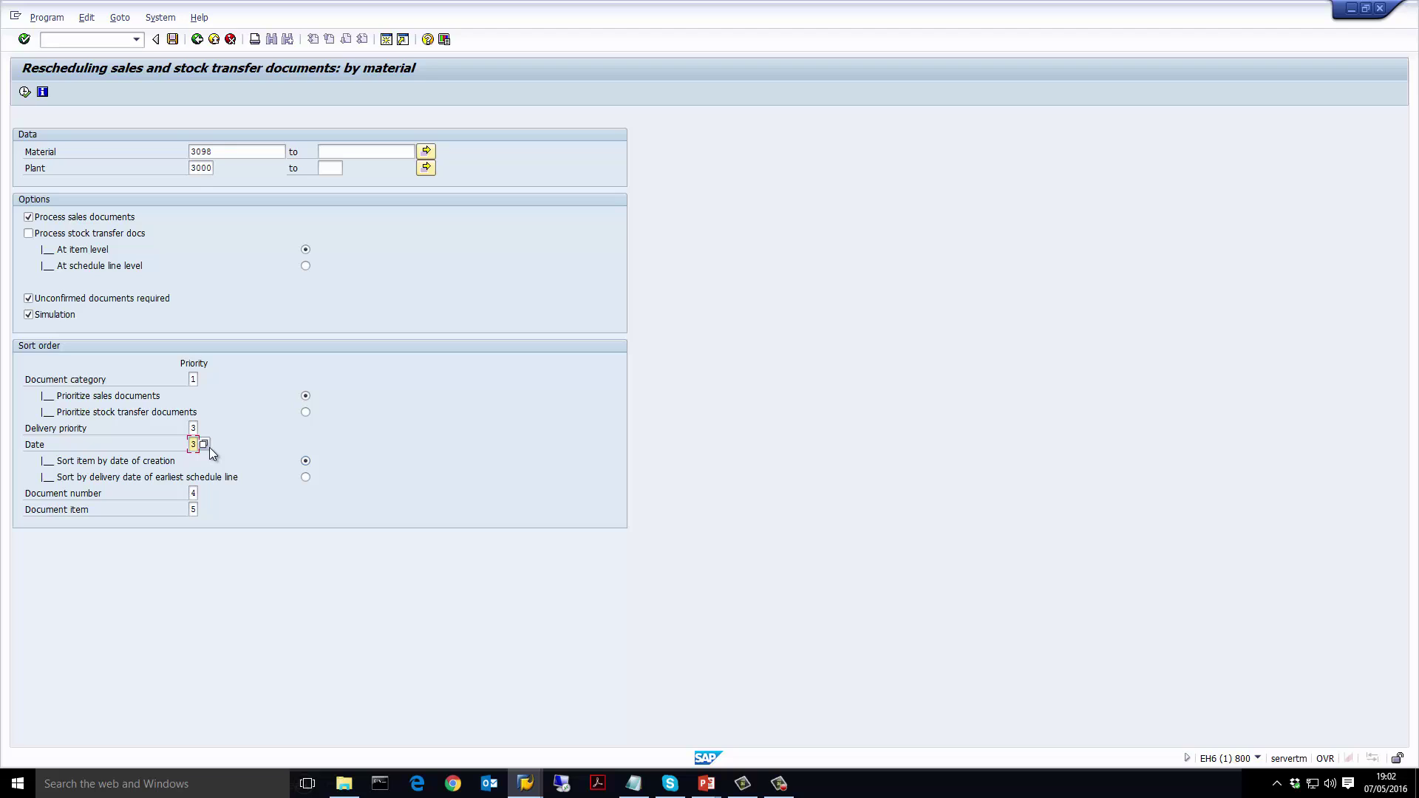
Rank date as priority 2 and run the simulation, noting order 15894's confirmation rising from 5 to 10 PC.
{"action": "type", "text": "2"}
{"action": "left_click", "coordinate": [24, 91]}
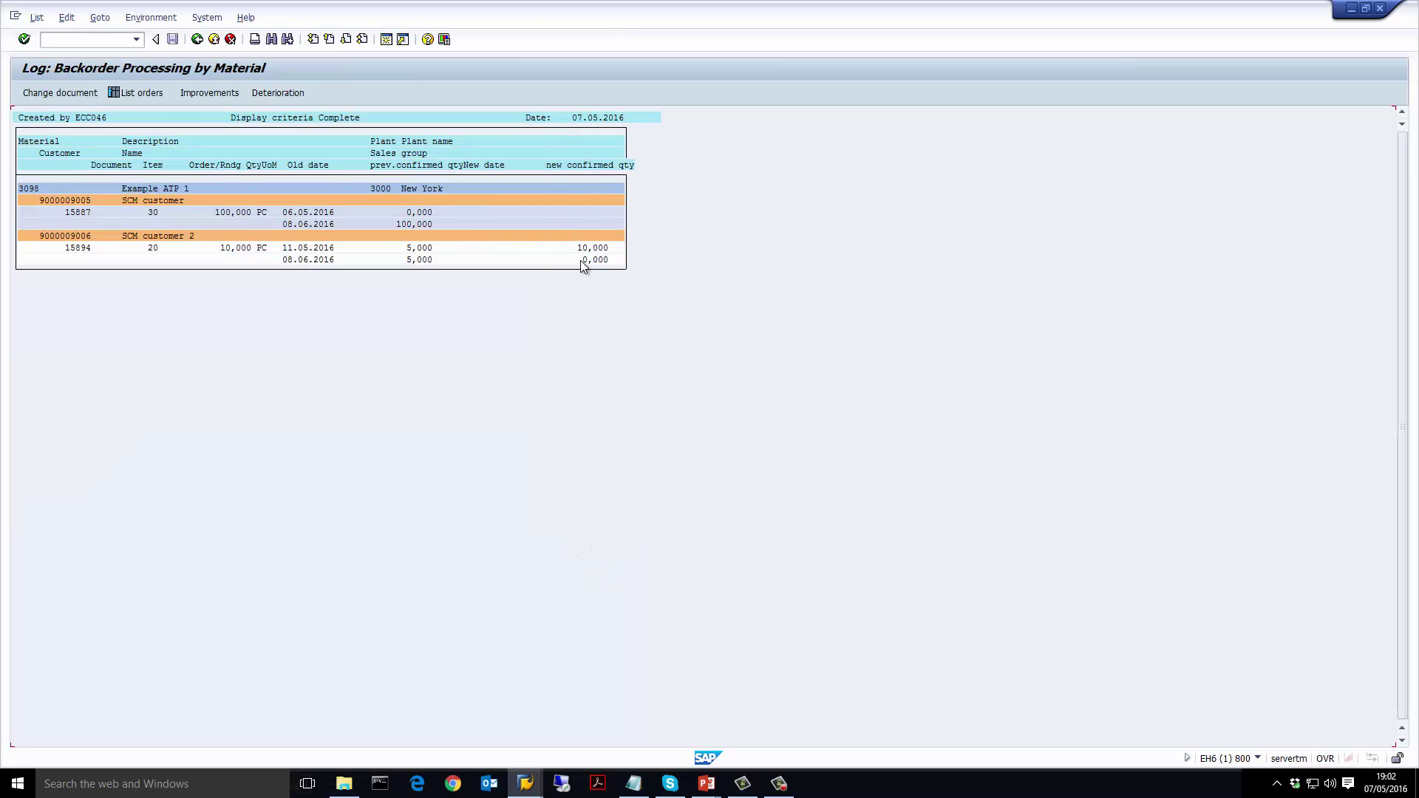
{"action": "left_click", "coordinate": [597, 249]}
{"action": "left_click", "coordinate": [425, 259]}
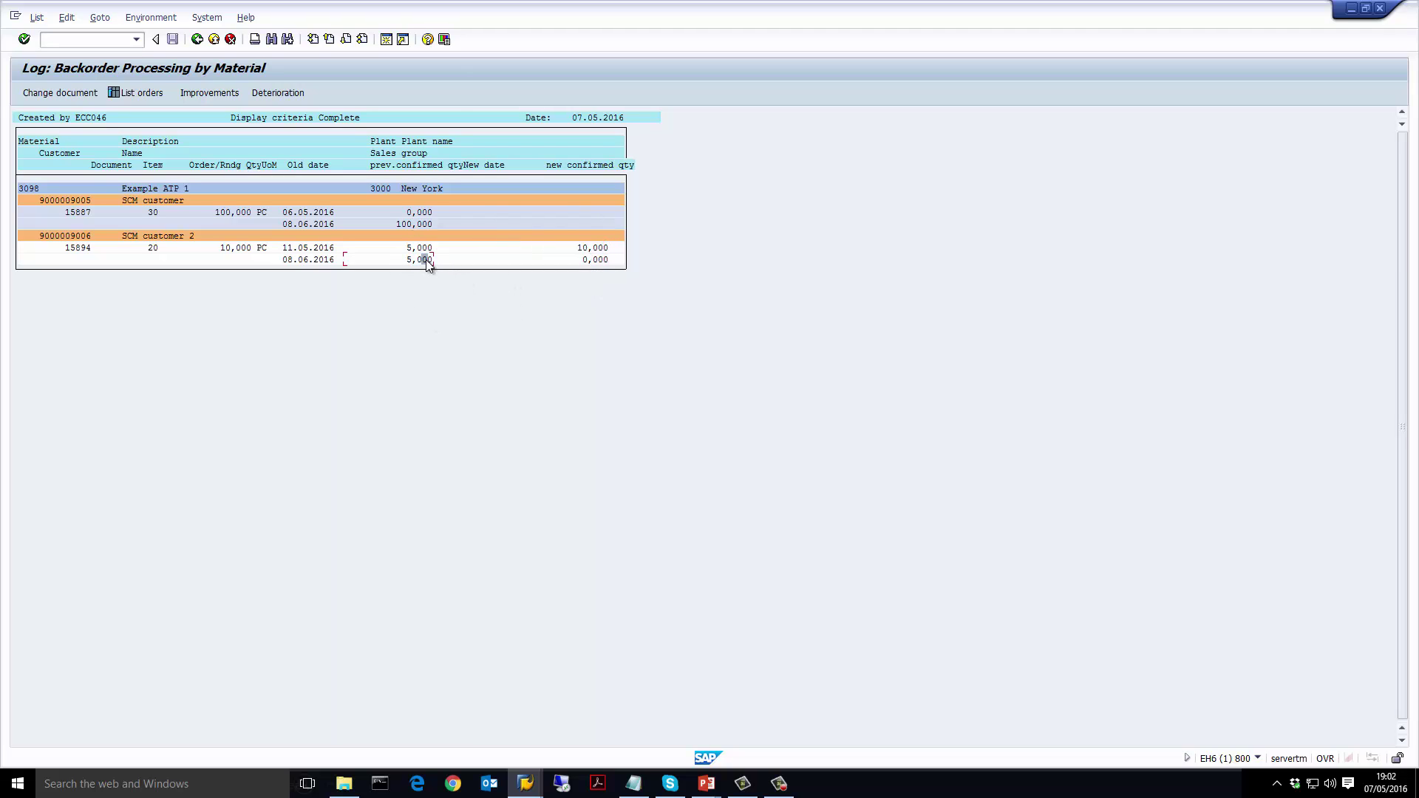
{"action": "left_click", "coordinate": [599, 262]}
{"action": "left_click", "coordinate": [599, 250]}
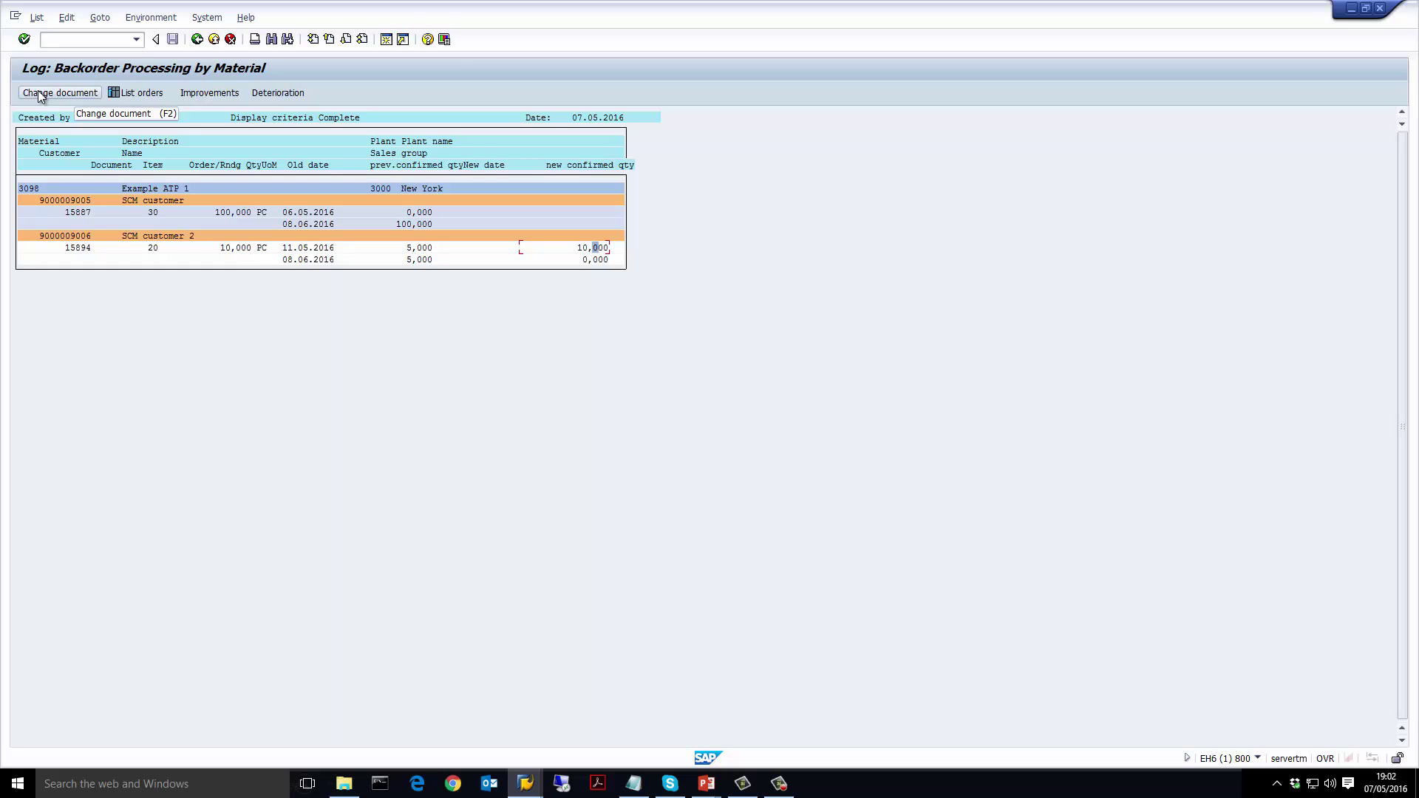
View item 20 schedule lines of order 15894, still confirming 5 PC on 11.05.2016 and 08.06.2016.
{"action": "left_click", "coordinate": [40, 93]}
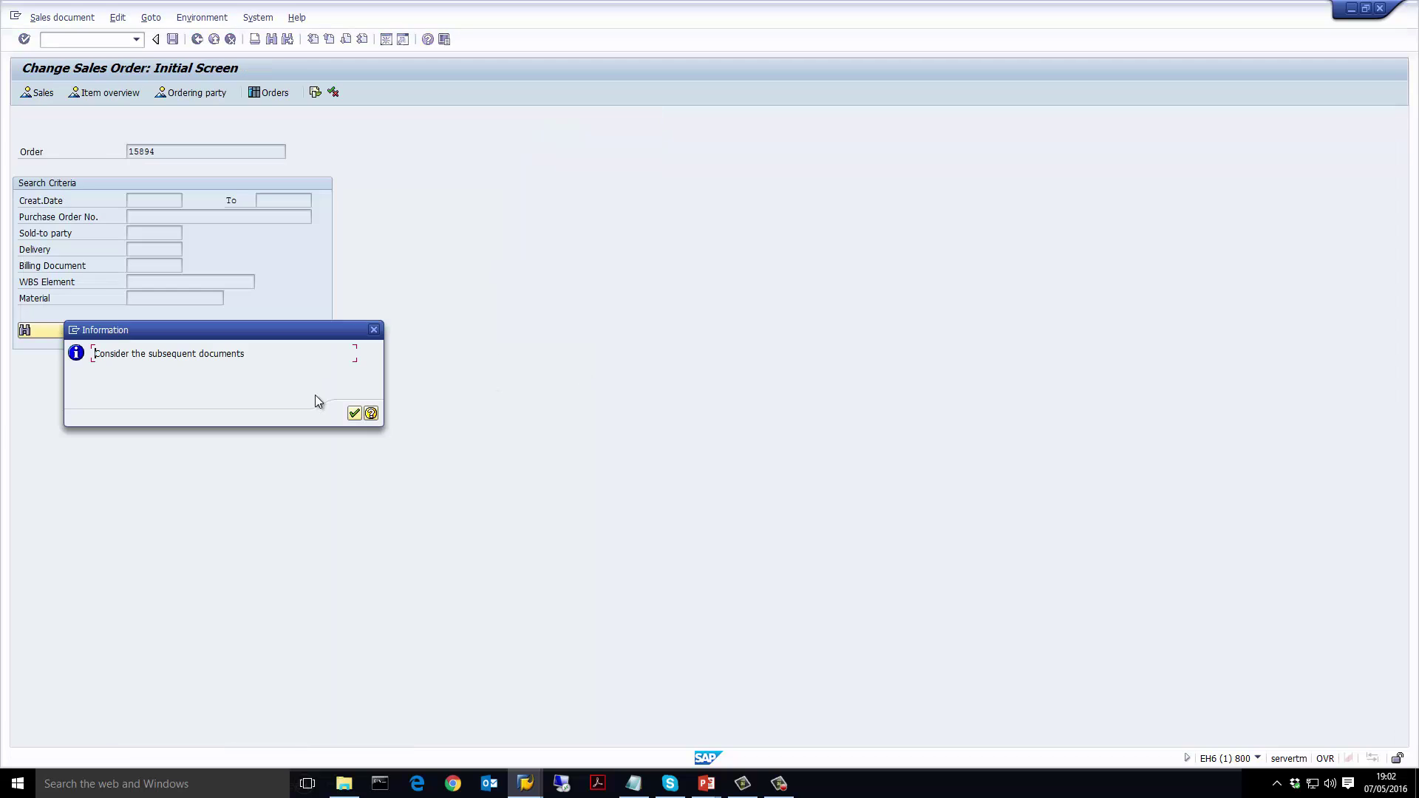
{"action": "left_click", "coordinate": [354, 413]}
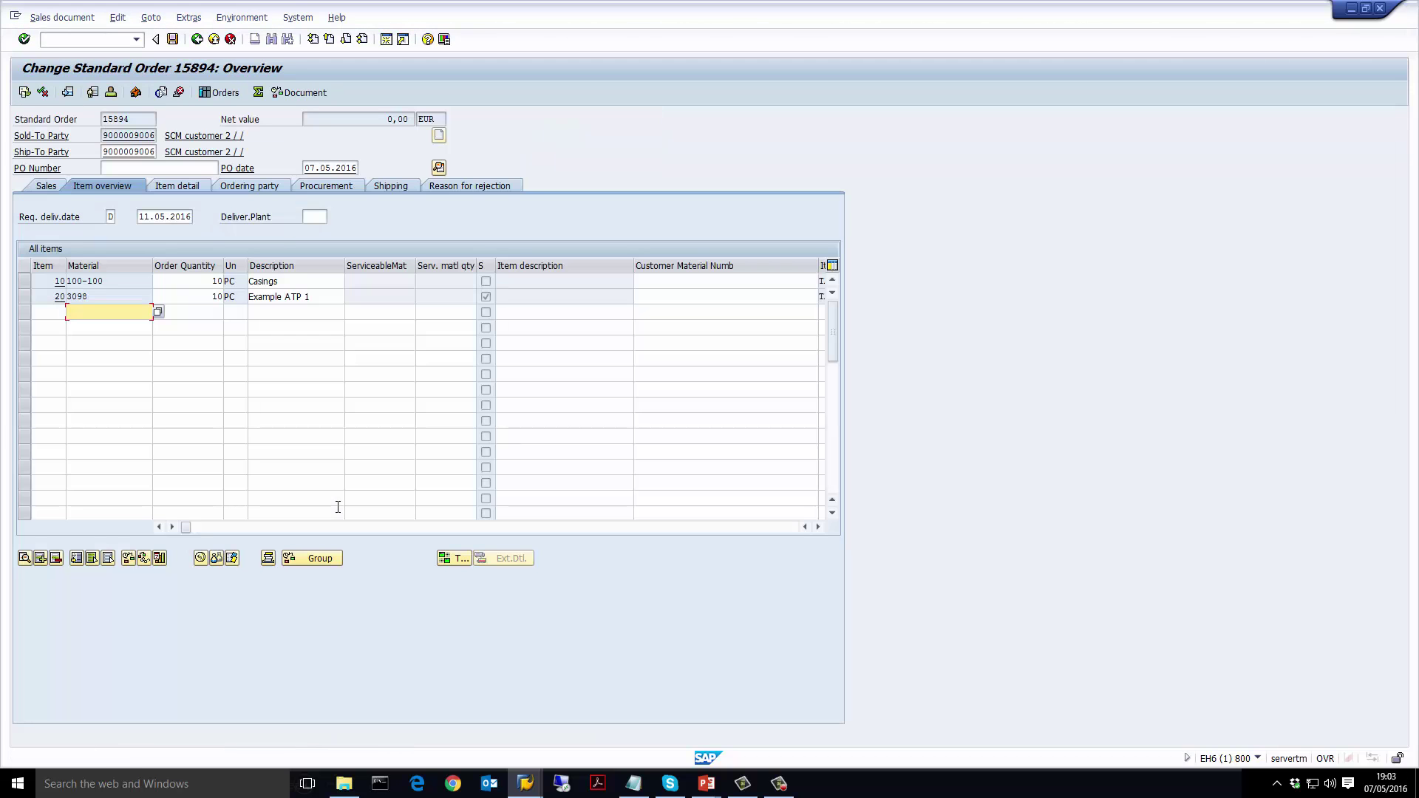
{"action": "double_click", "coordinate": [127, 301]}
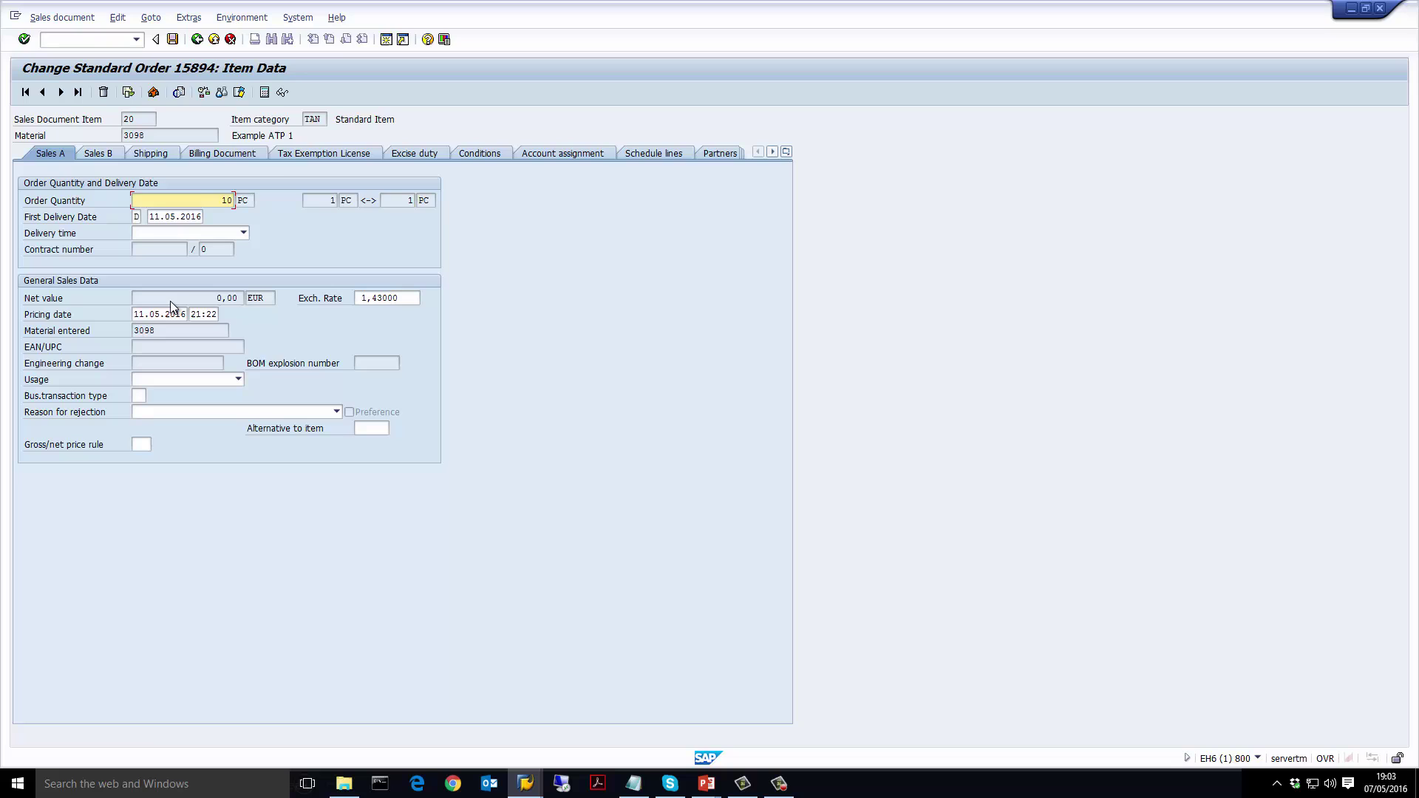
{"action": "left_click", "coordinate": [645, 154]}
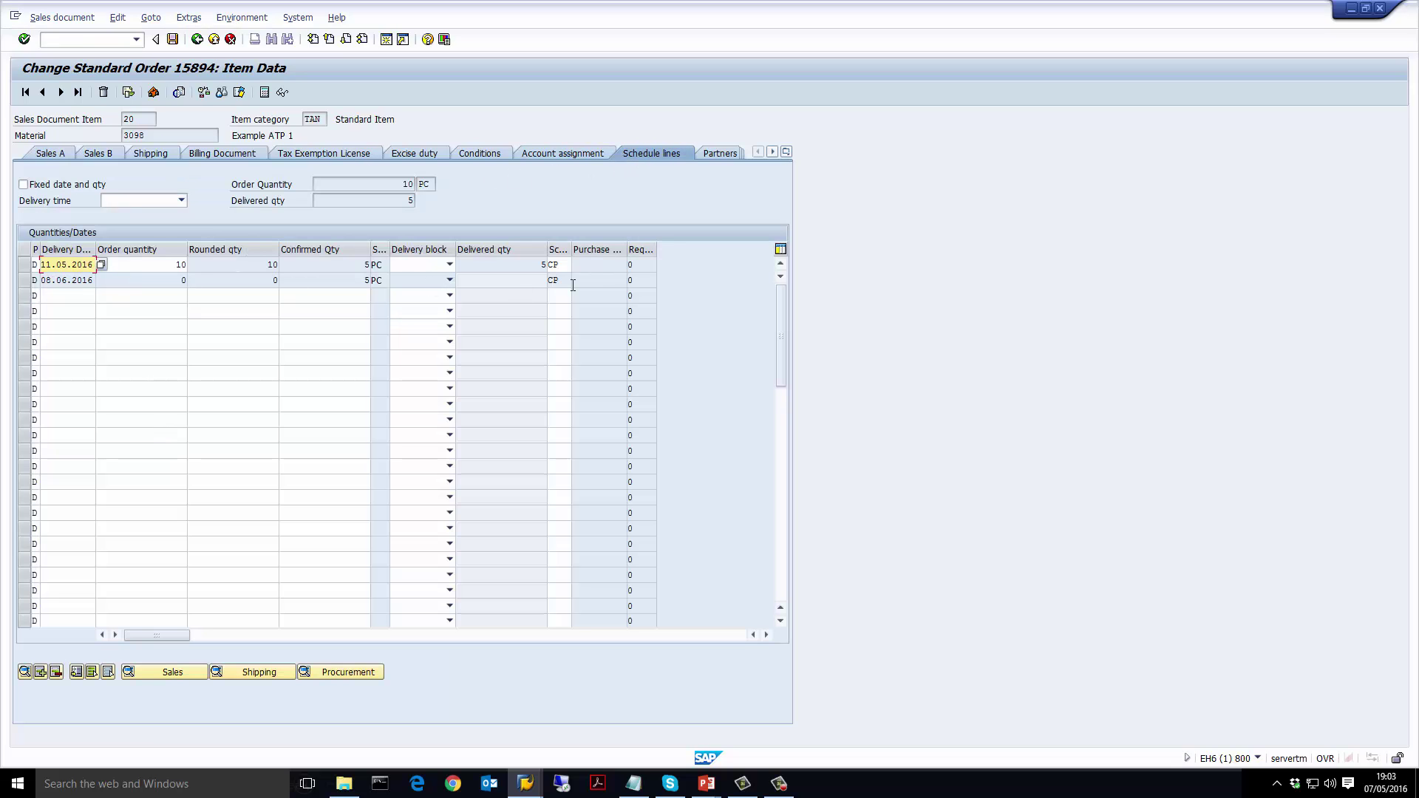
{"action": "left_click", "coordinate": [201, 42]}
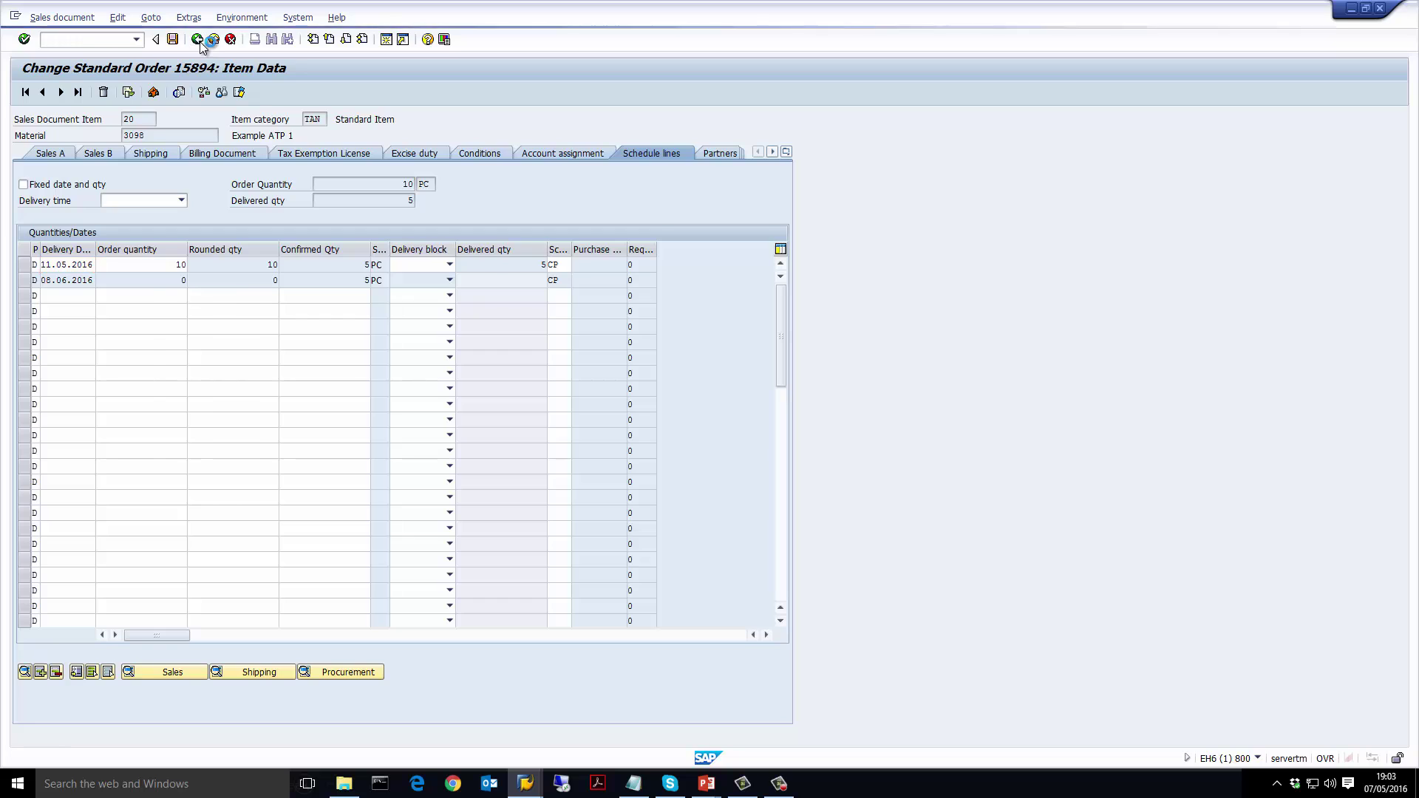
Turn off Simulation and run the backorder rescheduling so the confirmations are saved.
{"action": "left_click", "coordinate": [198, 39]}
{"action": "left_click", "coordinate": [198, 39]}
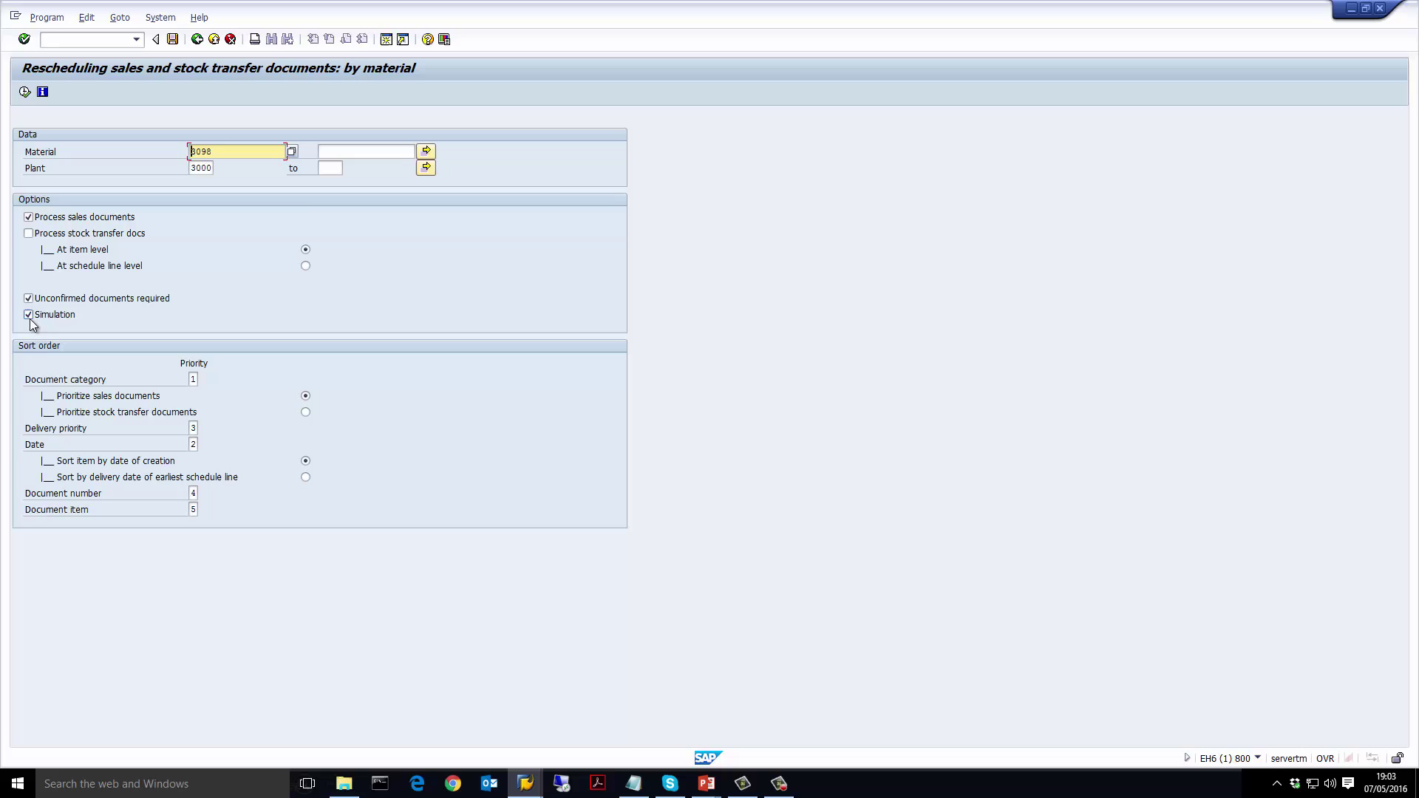
{"action": "left_click", "coordinate": [28, 314]}
{"action": "left_click", "coordinate": [25, 92]}
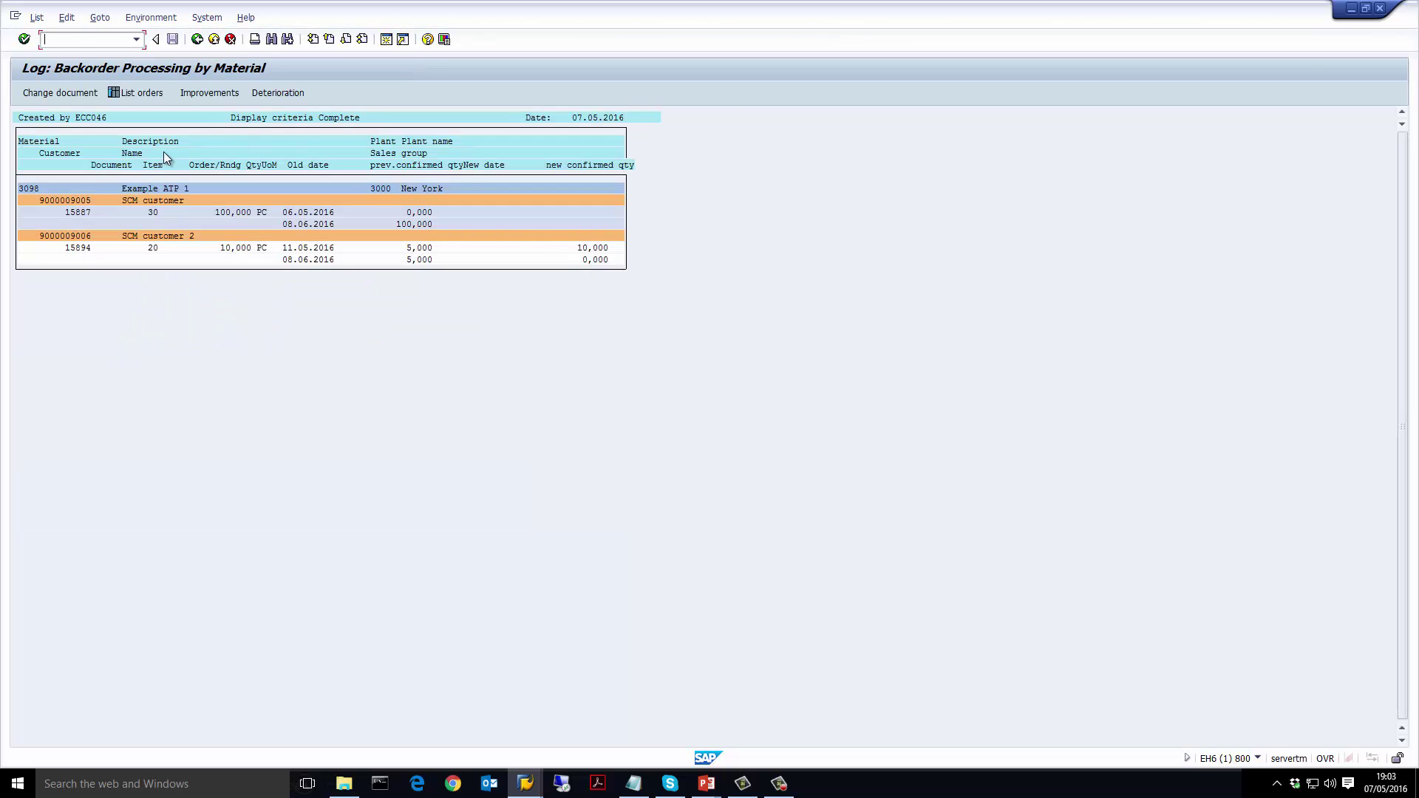
Check the updated order 15894 from the rescheduling log.
{"action": "left_click", "coordinate": [74, 92]}
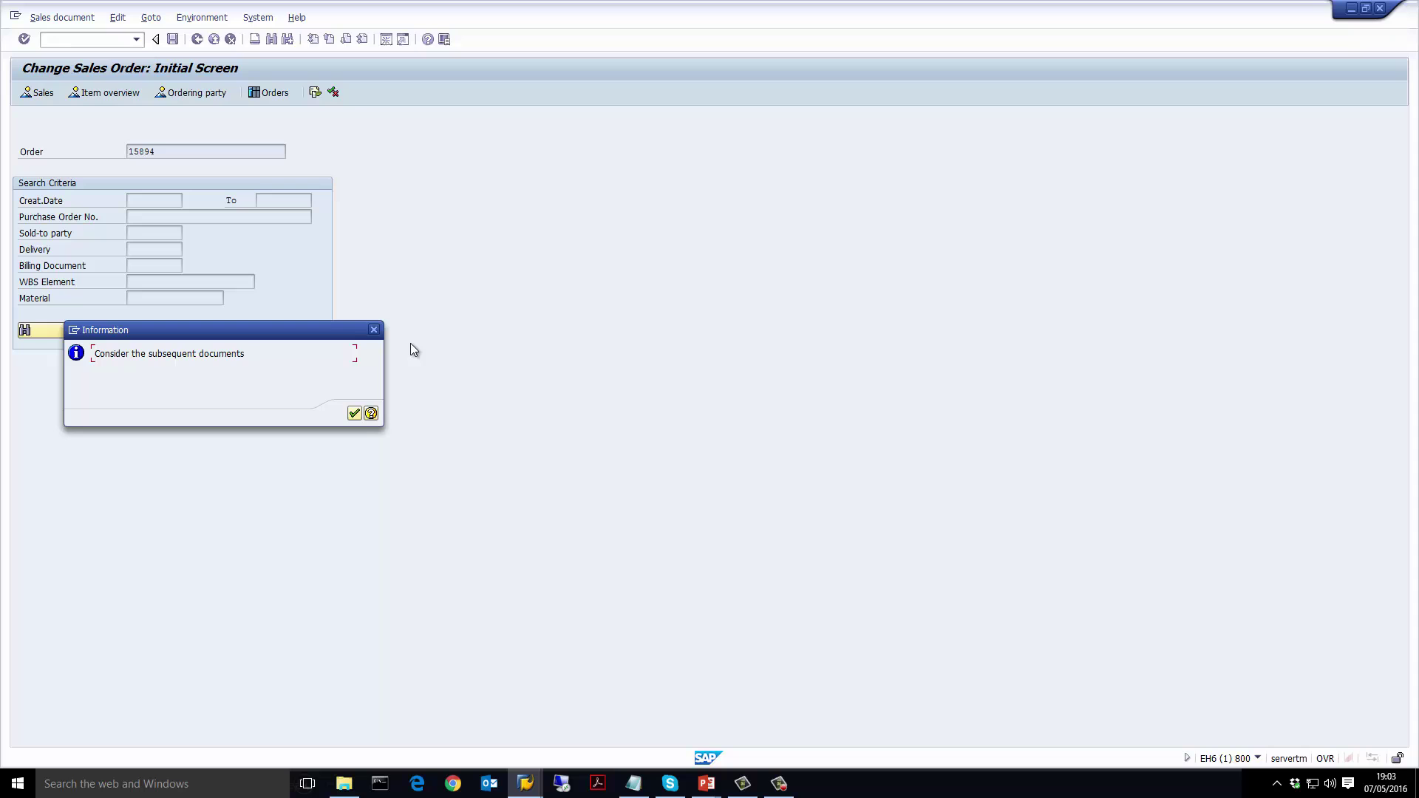
{"action": "left_click", "coordinate": [354, 413]}
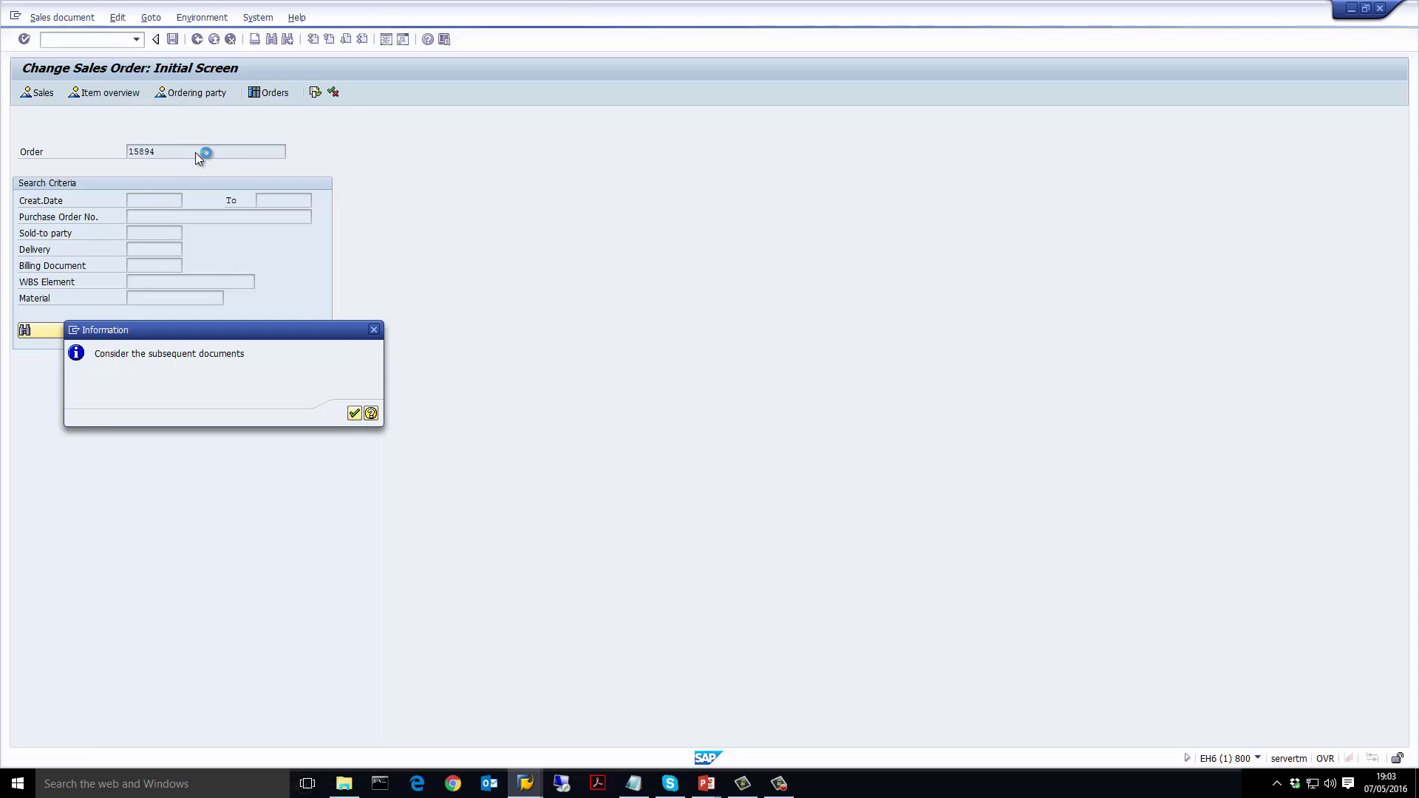
{"action": "key", "text": "F3"}
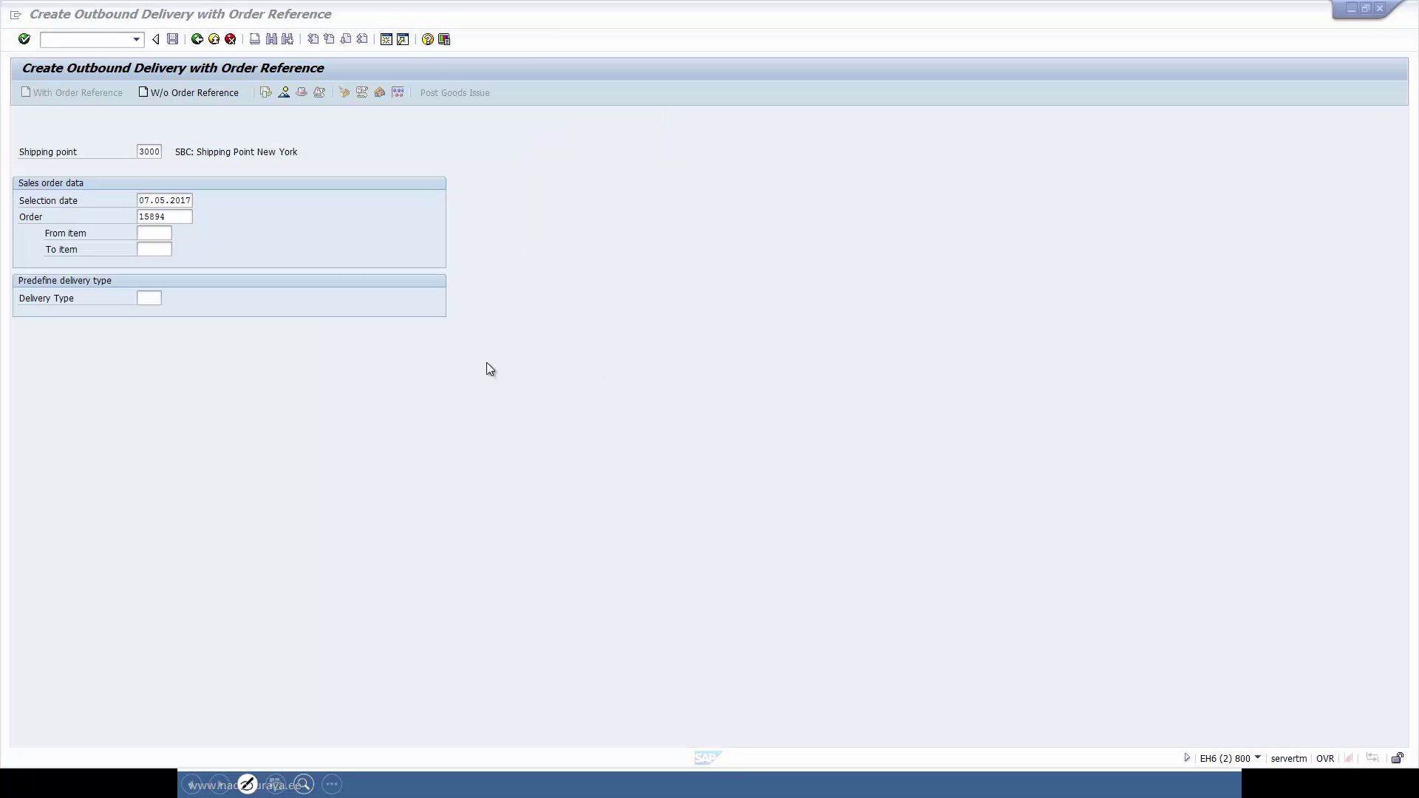
Create the delivery for order 15894, enter picked quantity 5 for item 10, and post goods issue.
{"action": "left_click", "coordinate": [193, 216]}
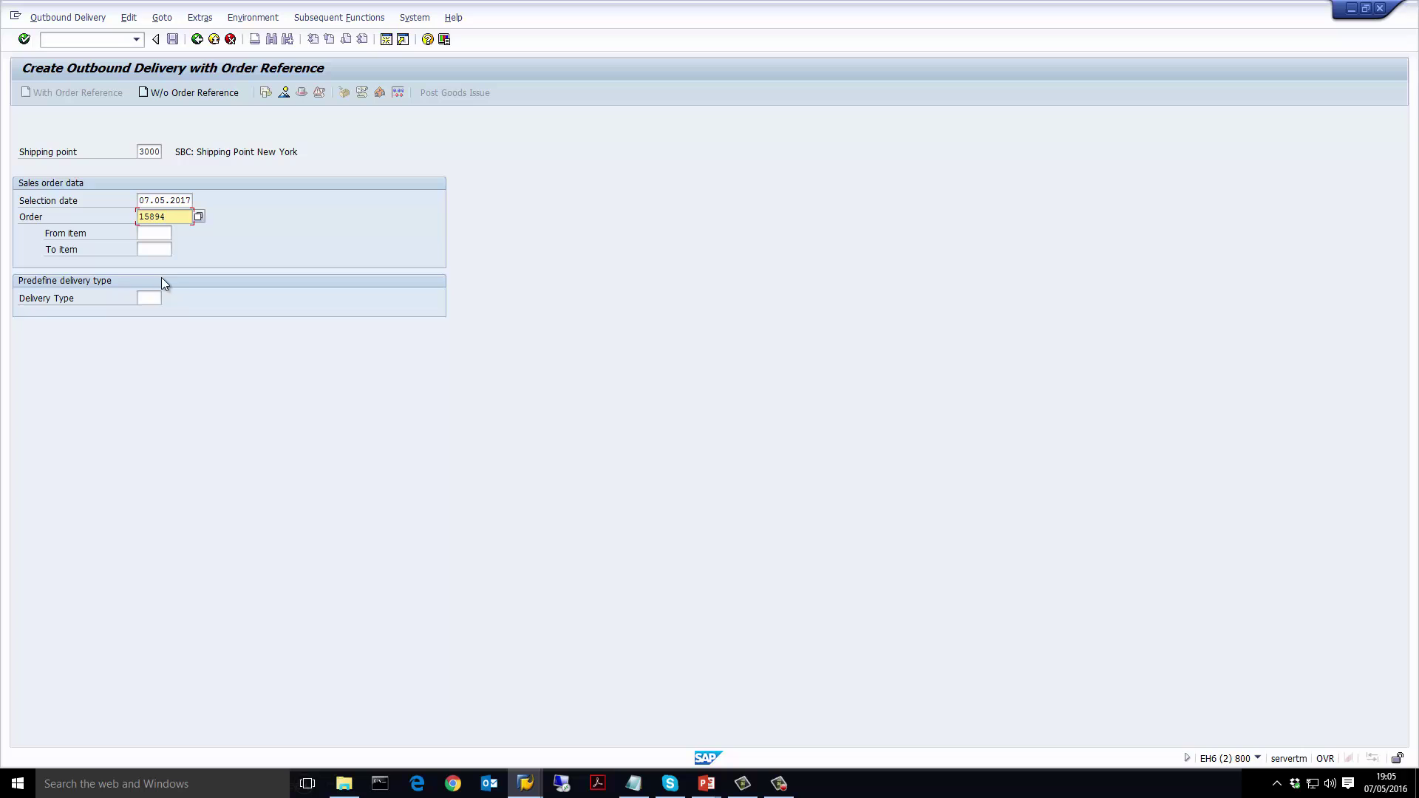
{"action": "key", "text": "Return"}
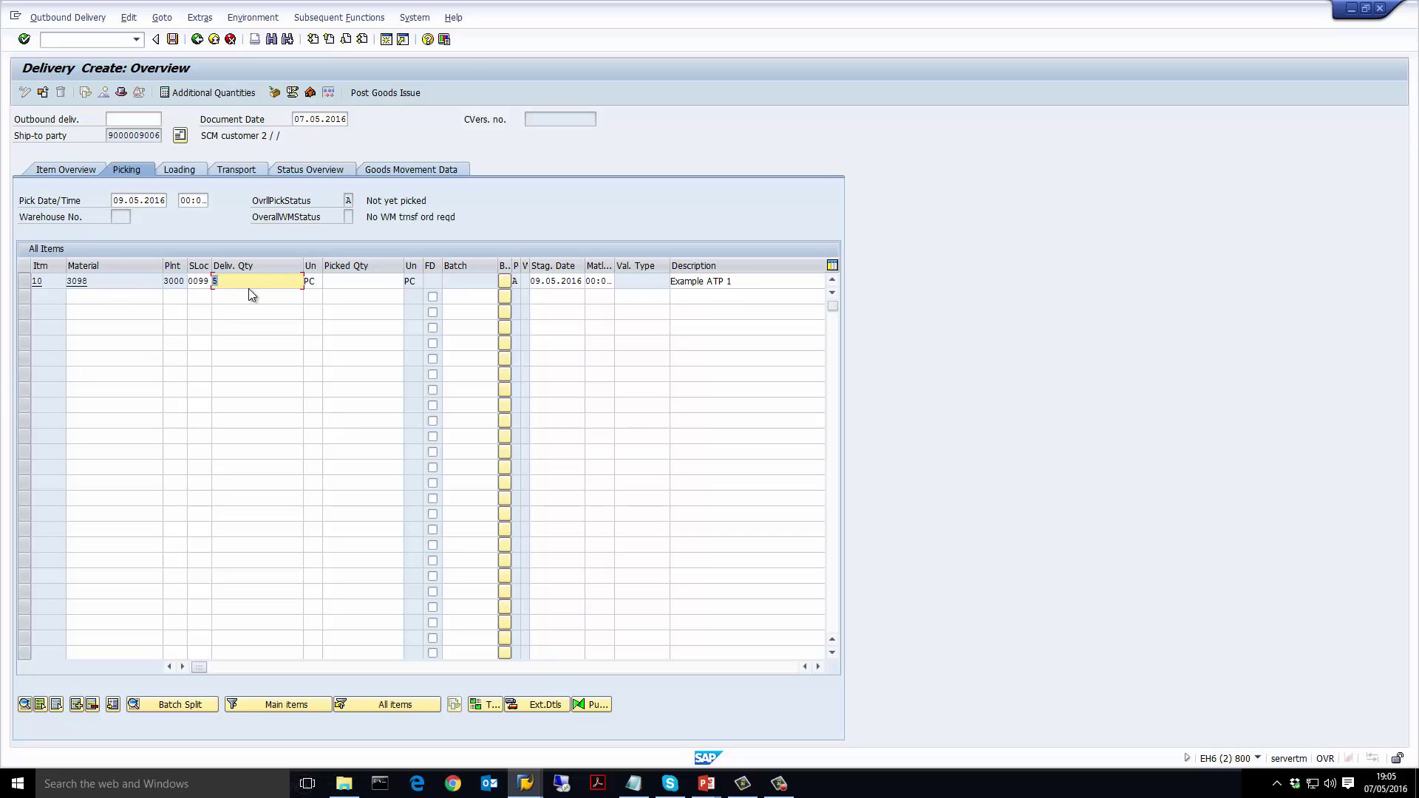
{"action": "left_click", "coordinate": [332, 282]}
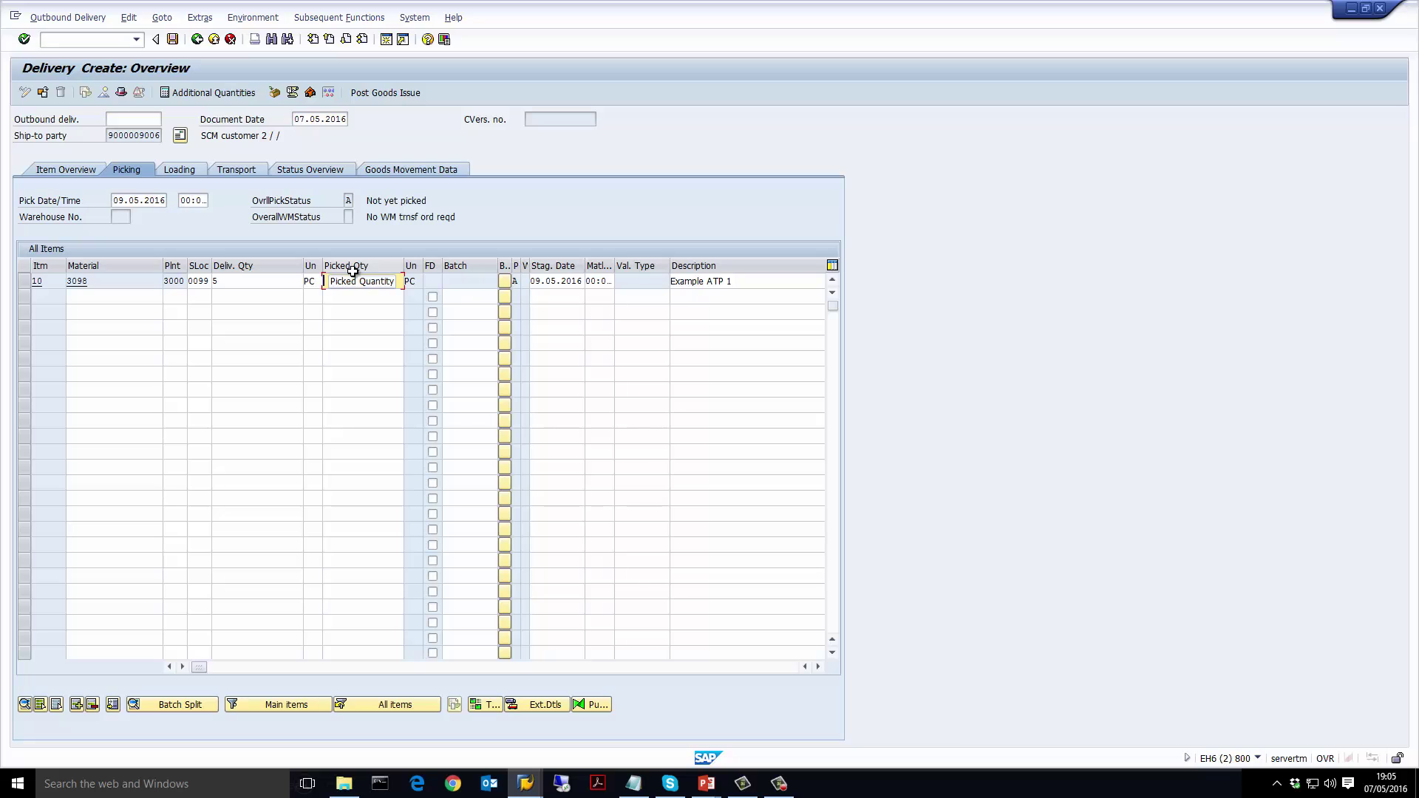
{"action": "type", "text": "5"}
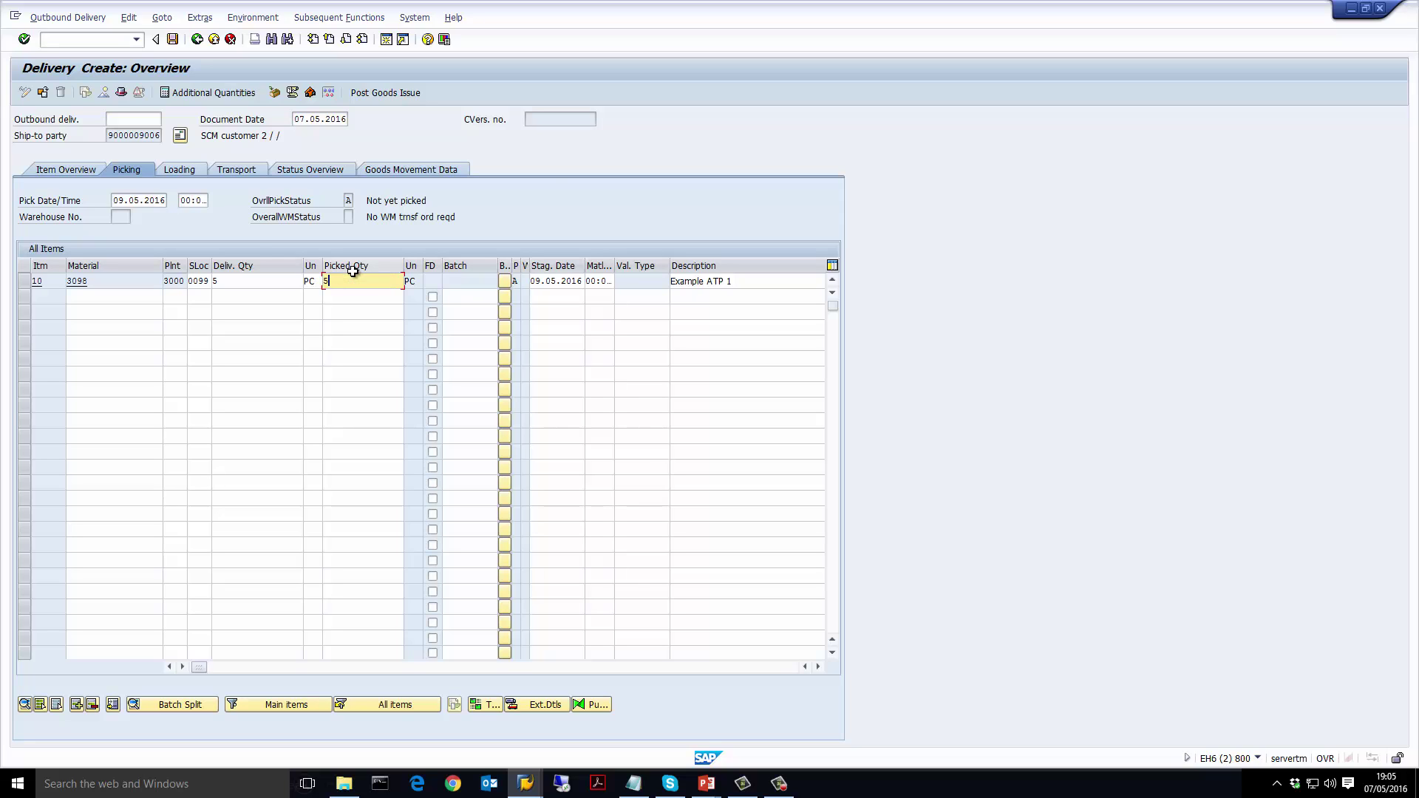
{"action": "left_click", "coordinate": [388, 94]}
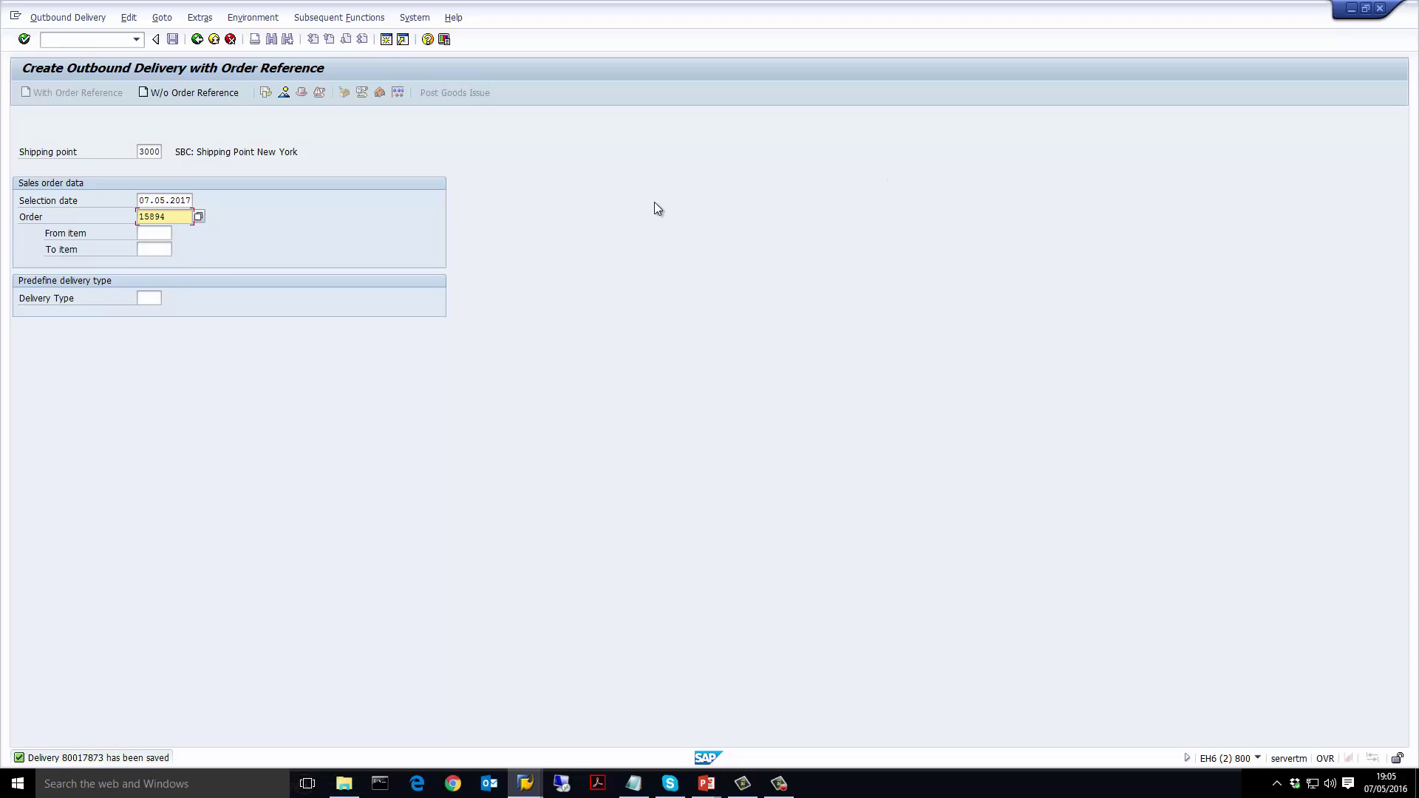
Open sales order 15894 in change mode with VA02.
{"action": "left_click", "coordinate": [80, 44]}
{"action": "type", "text": "/nva02"}
{"action": "key", "text": "Return"}
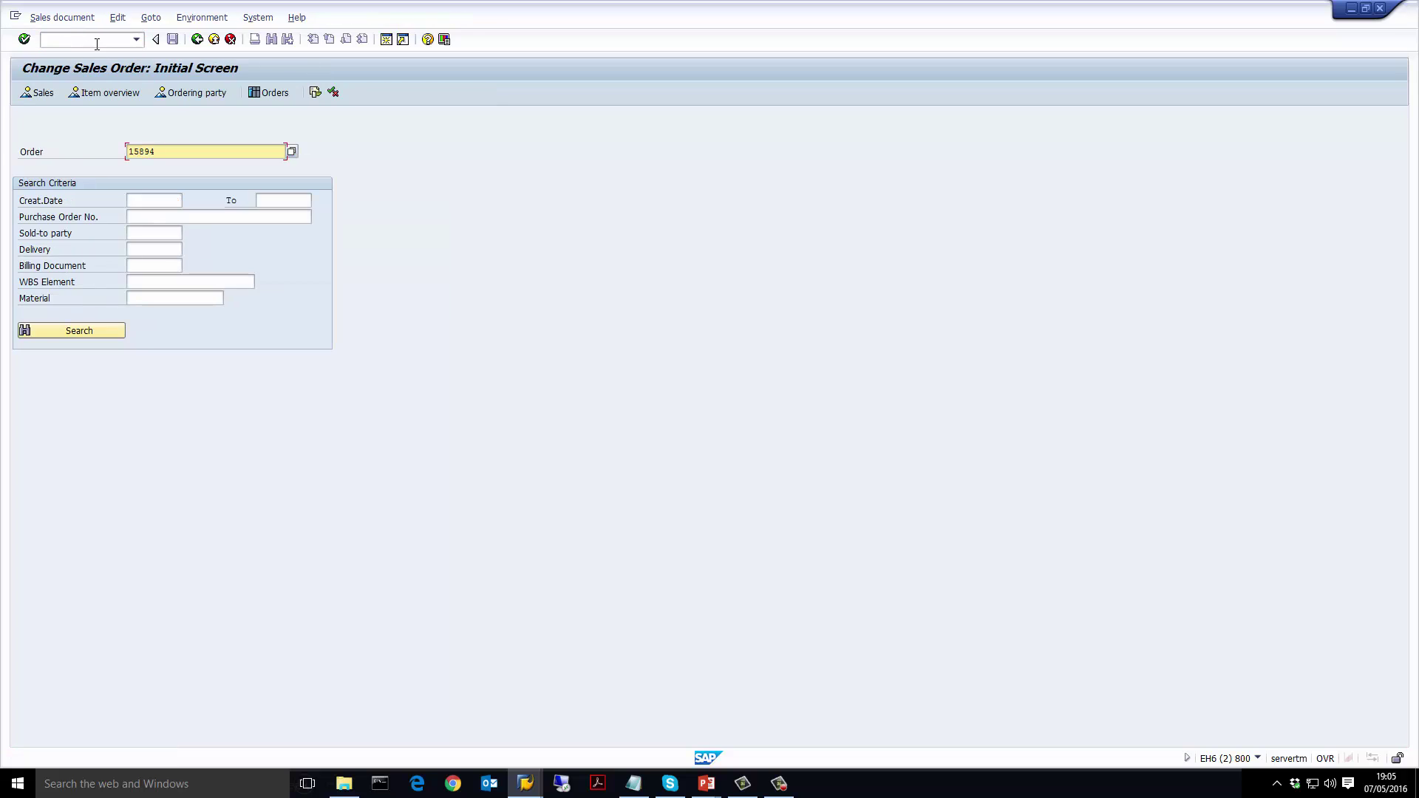
{"action": "key", "text": "Return"}
{"action": "key", "text": "Return"}
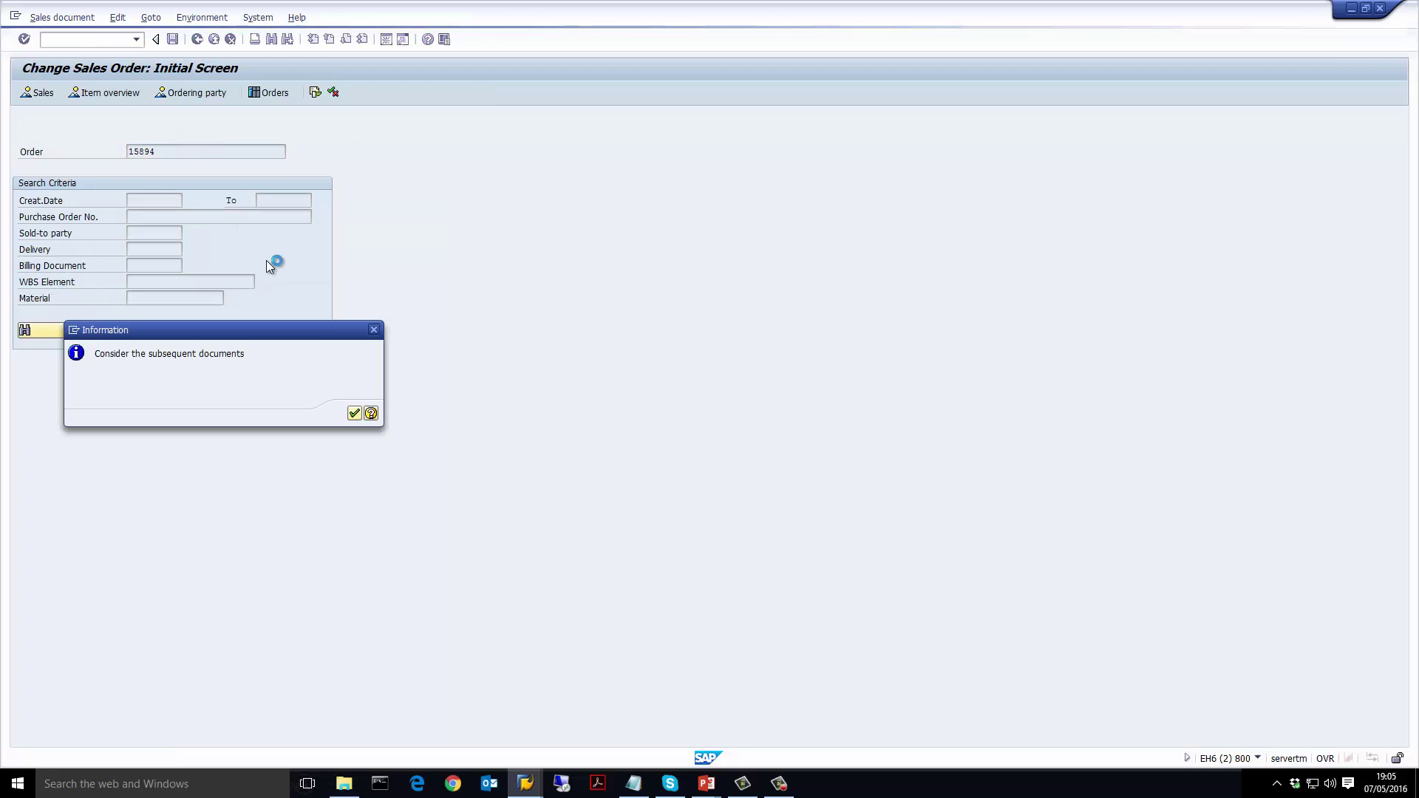
Show item 20's status, highlighting Completed and Fully delivered.
{"action": "double_click", "coordinate": [131, 298]}
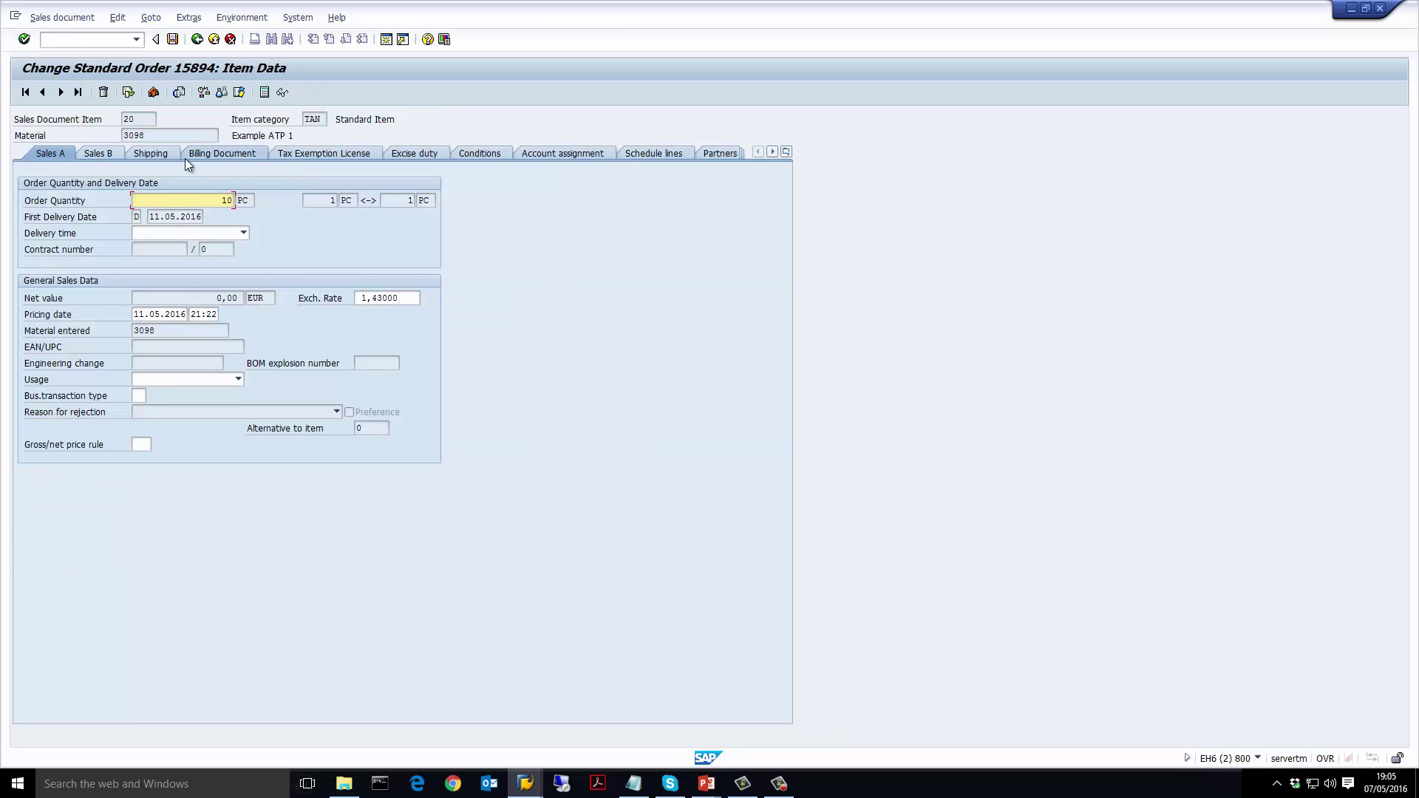
{"action": "left_click", "coordinate": [155, 153]}
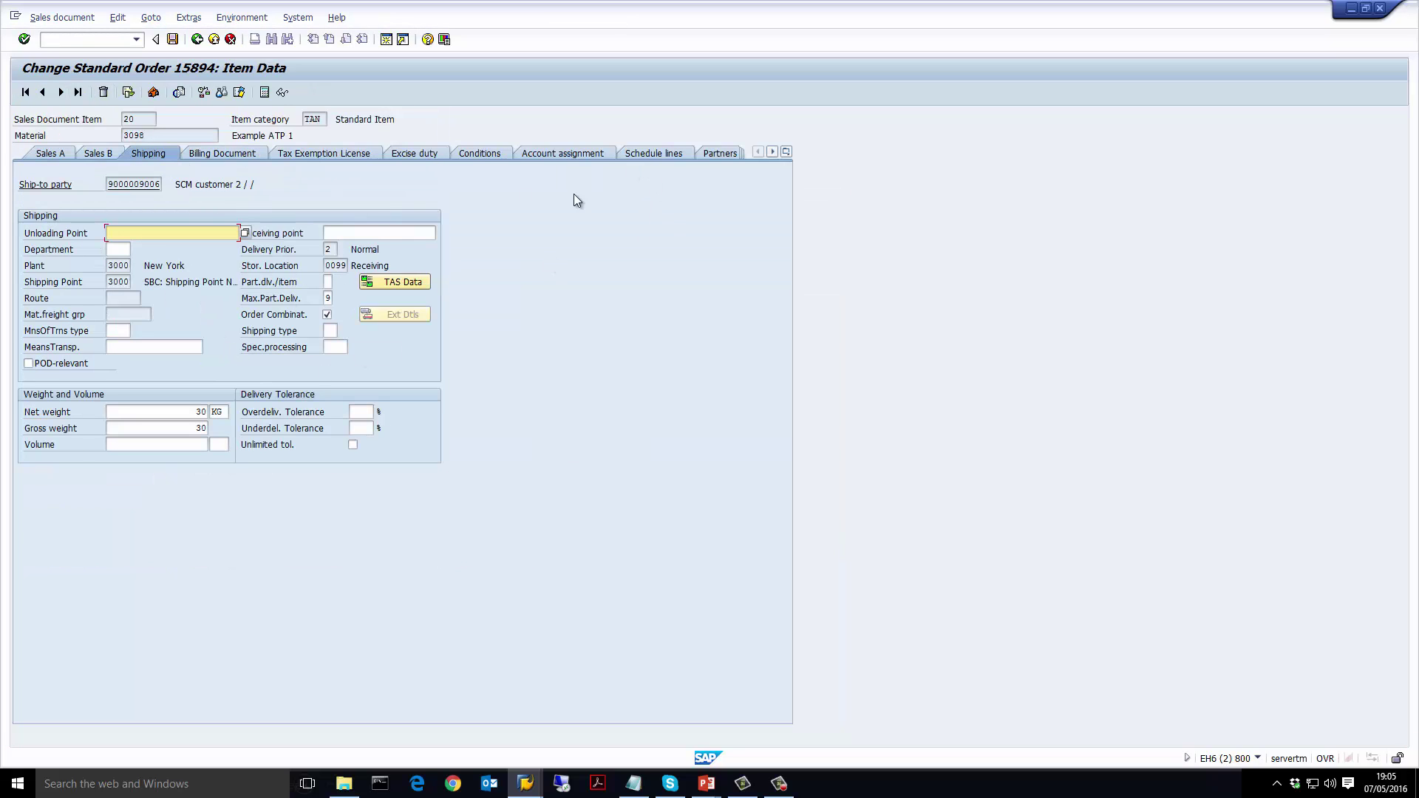
{"action": "left_click", "coordinate": [786, 152]}
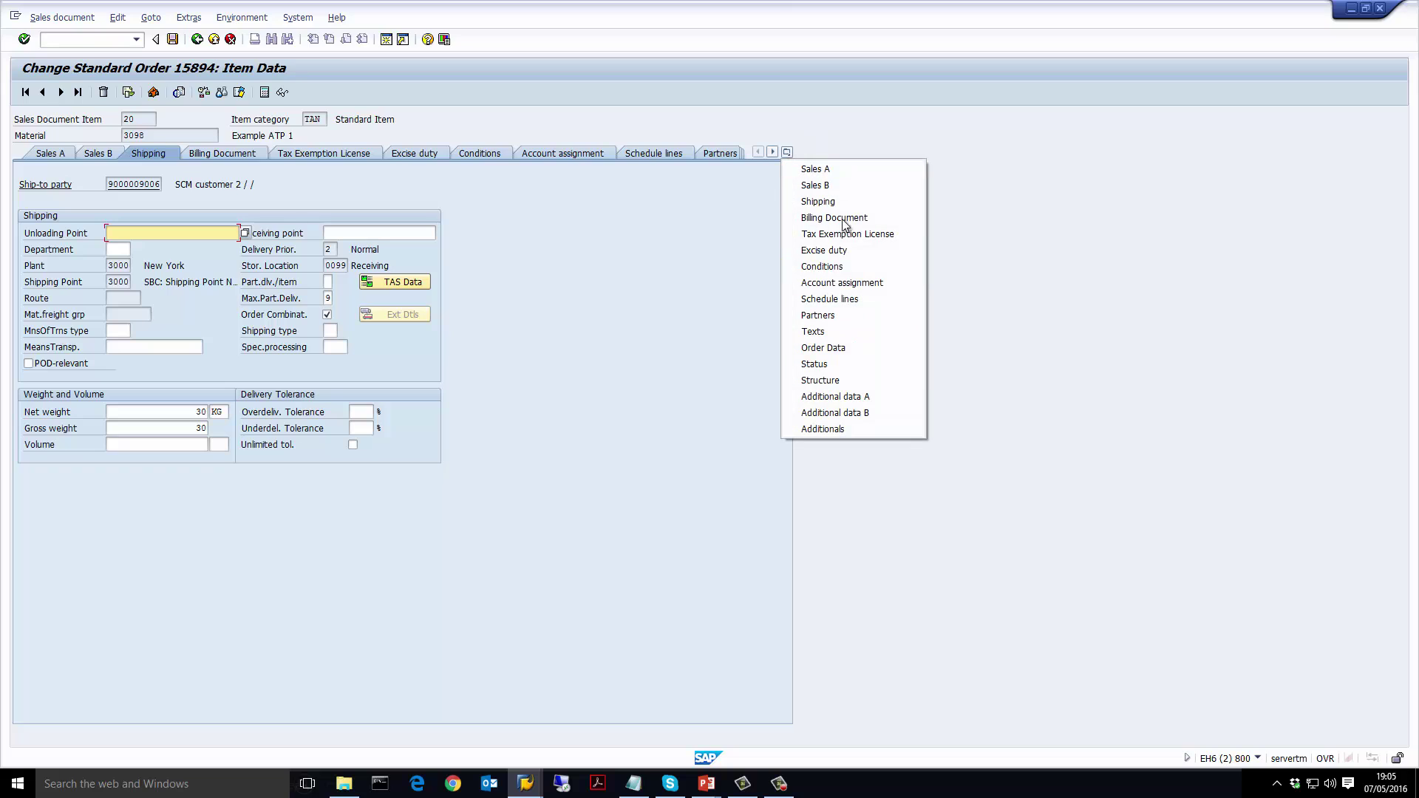
{"action": "left_click", "coordinate": [873, 365]}
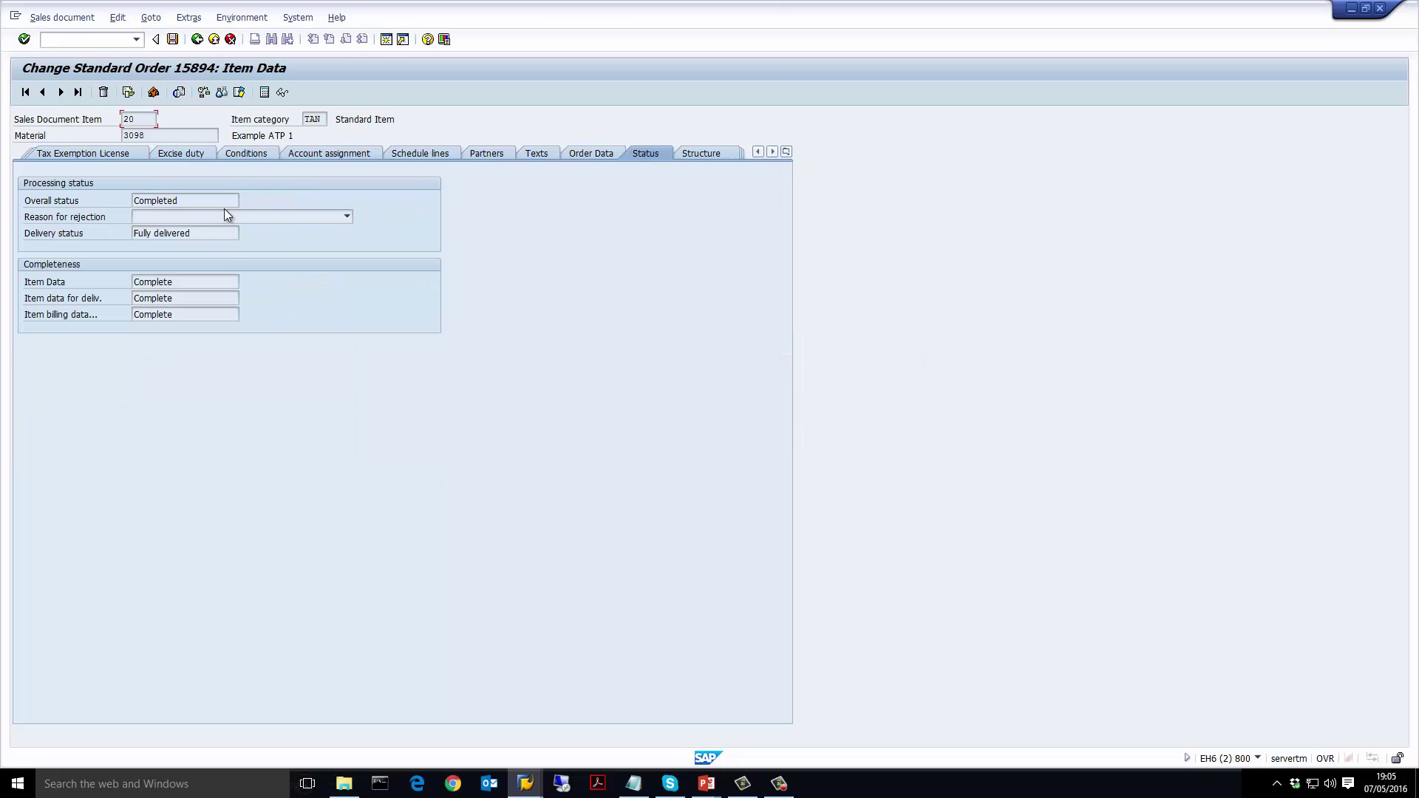
{"action": "left_click_drag", "start_coordinate": [194, 232], "coordinate": [24, 233]}
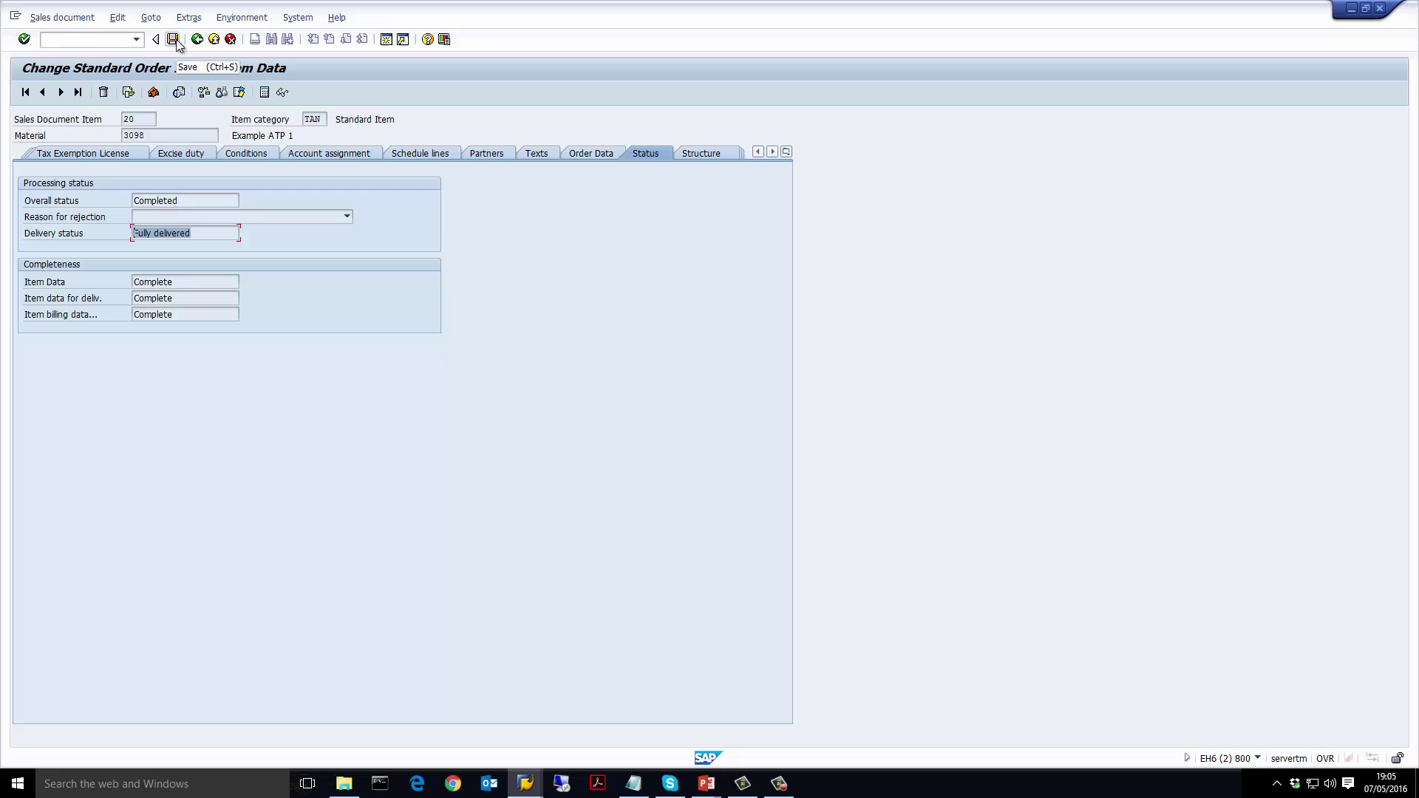
Open order 15894's document flow and show the details of delivery 80017873.
{"action": "left_click", "coordinate": [128, 92]}
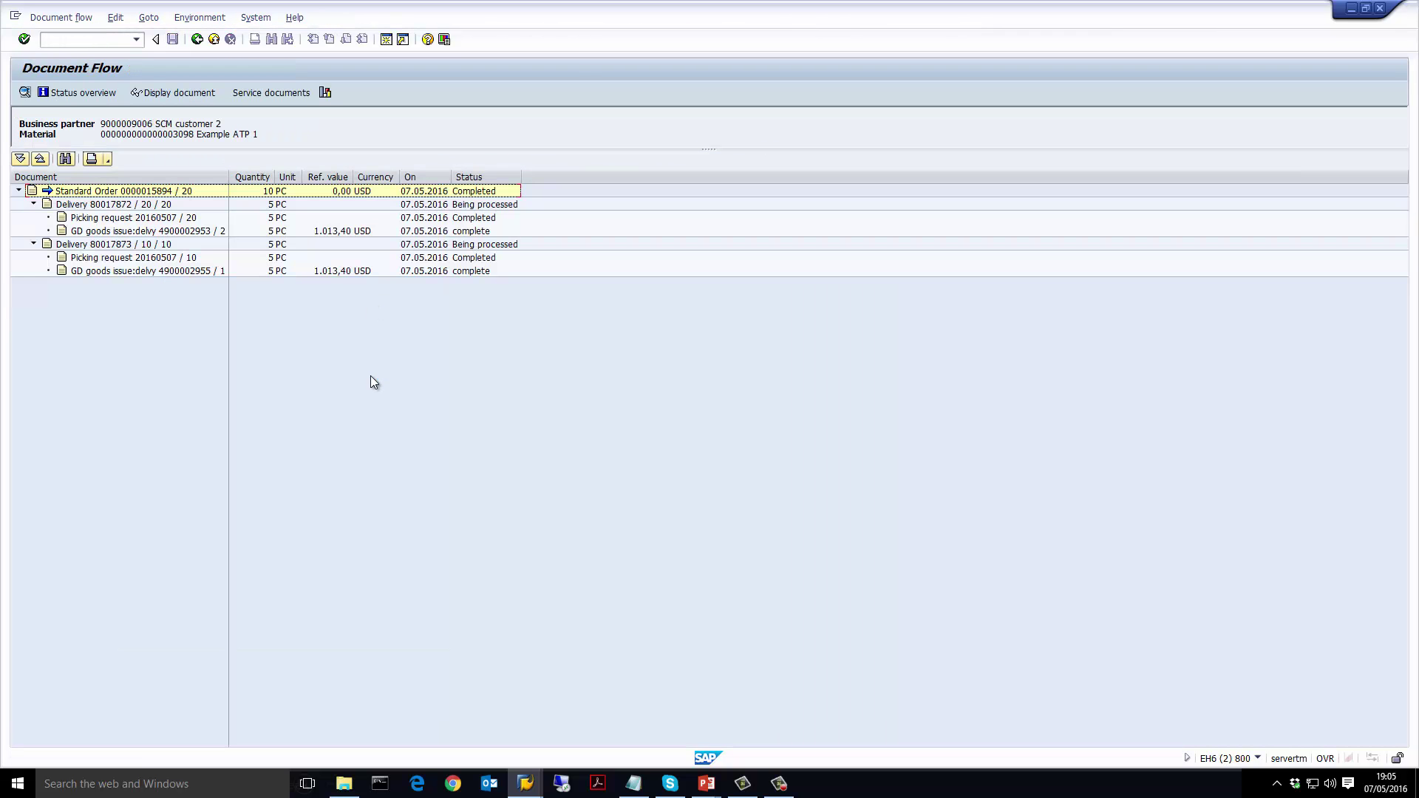
{"action": "left_click", "coordinate": [115, 246]}
{"action": "double_click", "coordinate": [114, 245]}
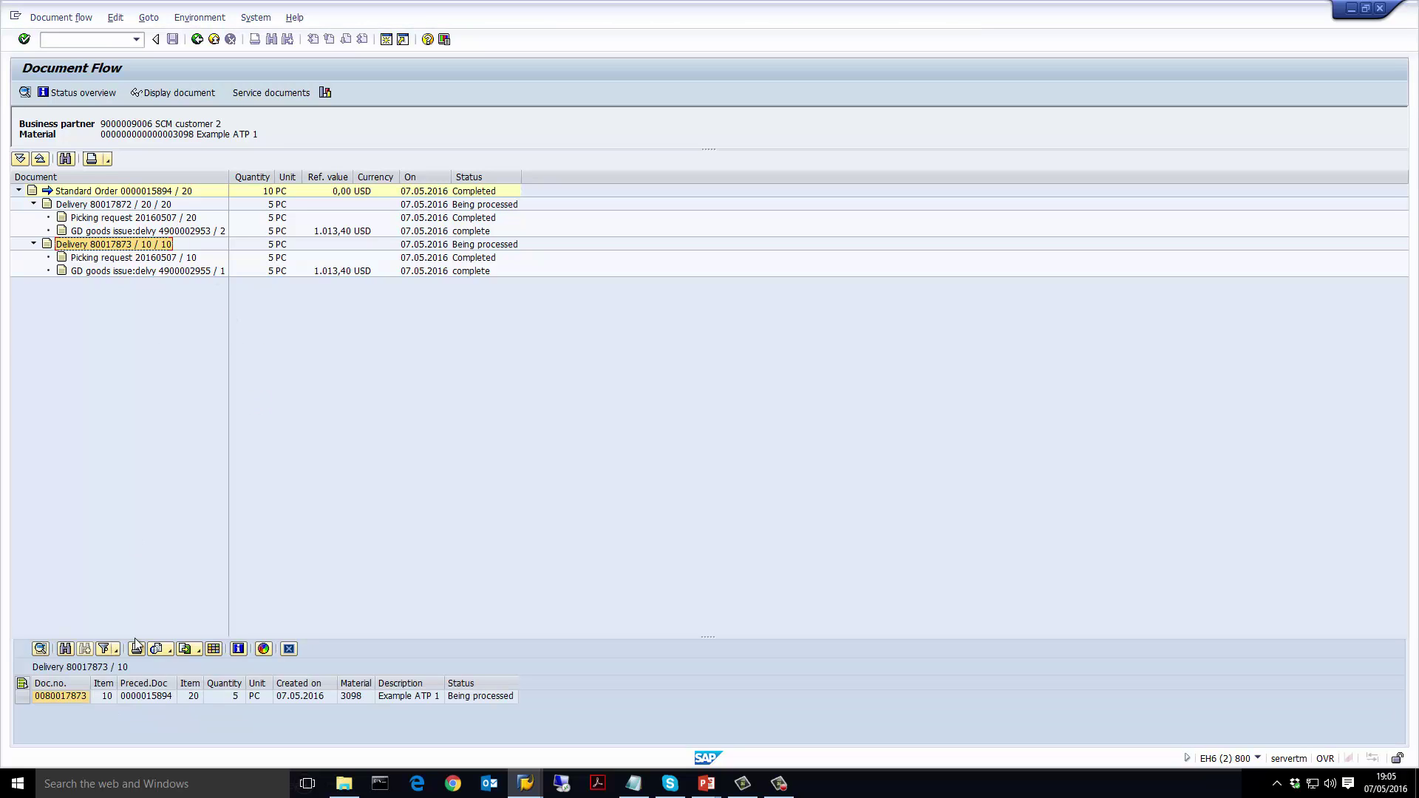
{"action": "left_click", "coordinate": [53, 700]}
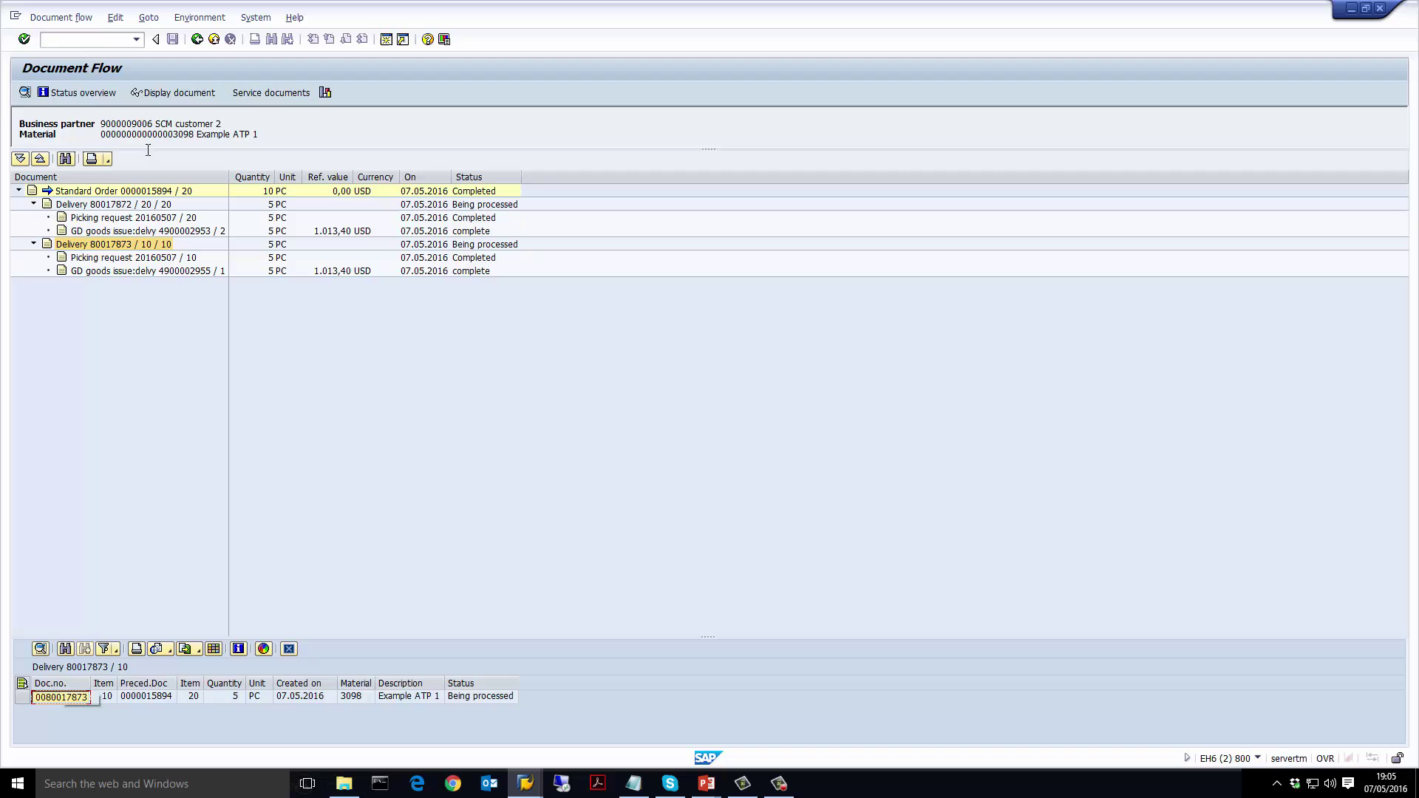
Create an F2 invoice for delivery 80017873 with VF01, billing 5 pieces of item 20.
{"action": "type", "text": "/n"}
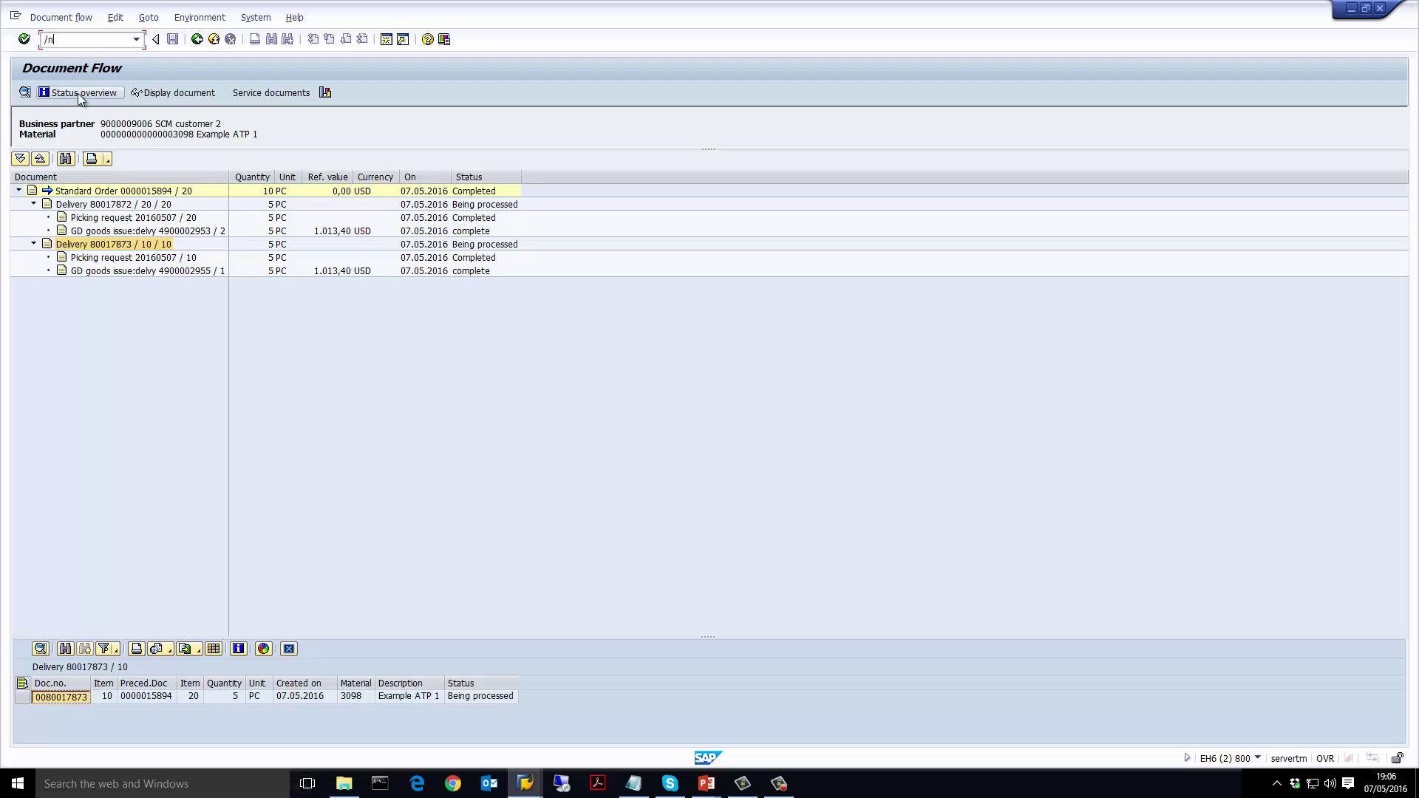
{"action": "type", "text": "vf01"}
{"action": "key", "text": "Return"}
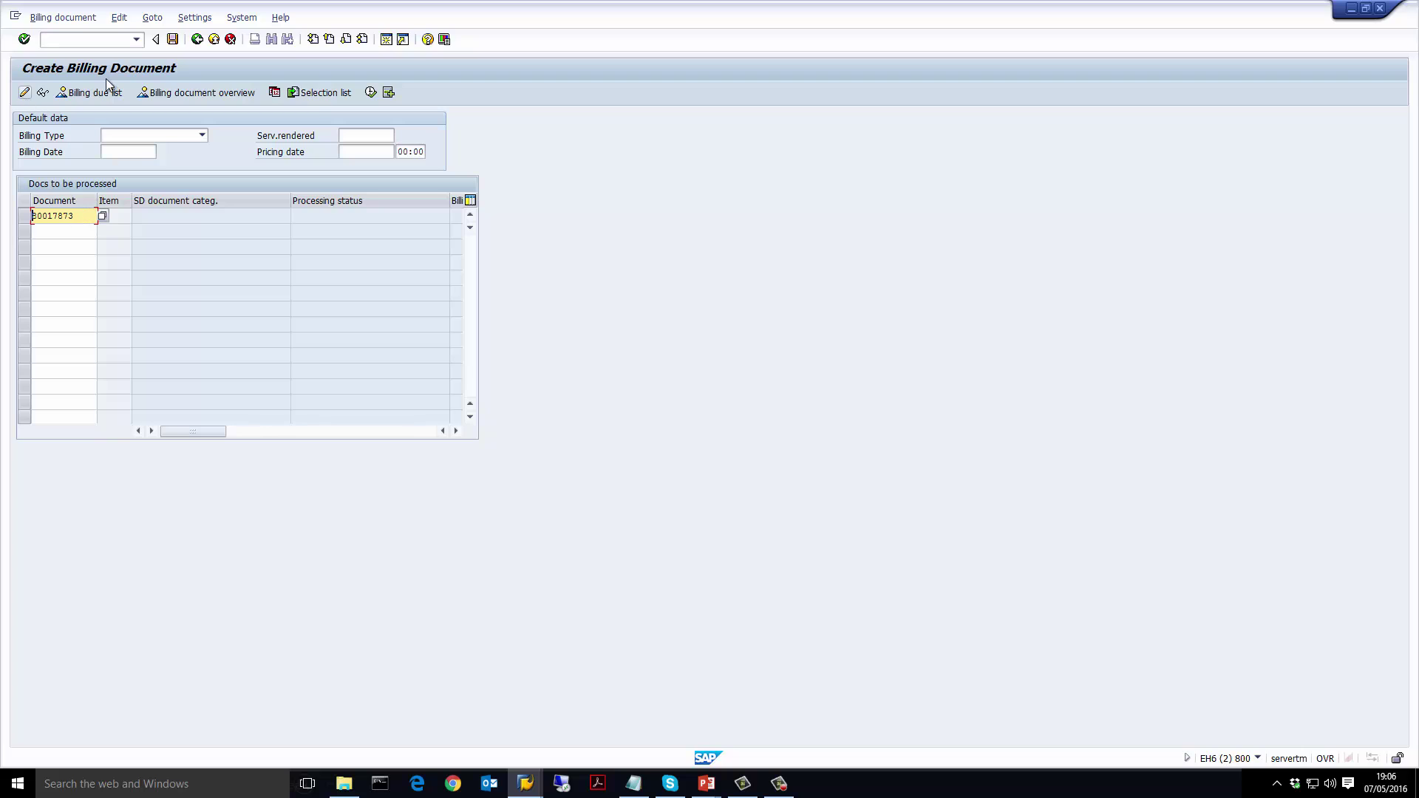
{"action": "key", "text": "Return"}
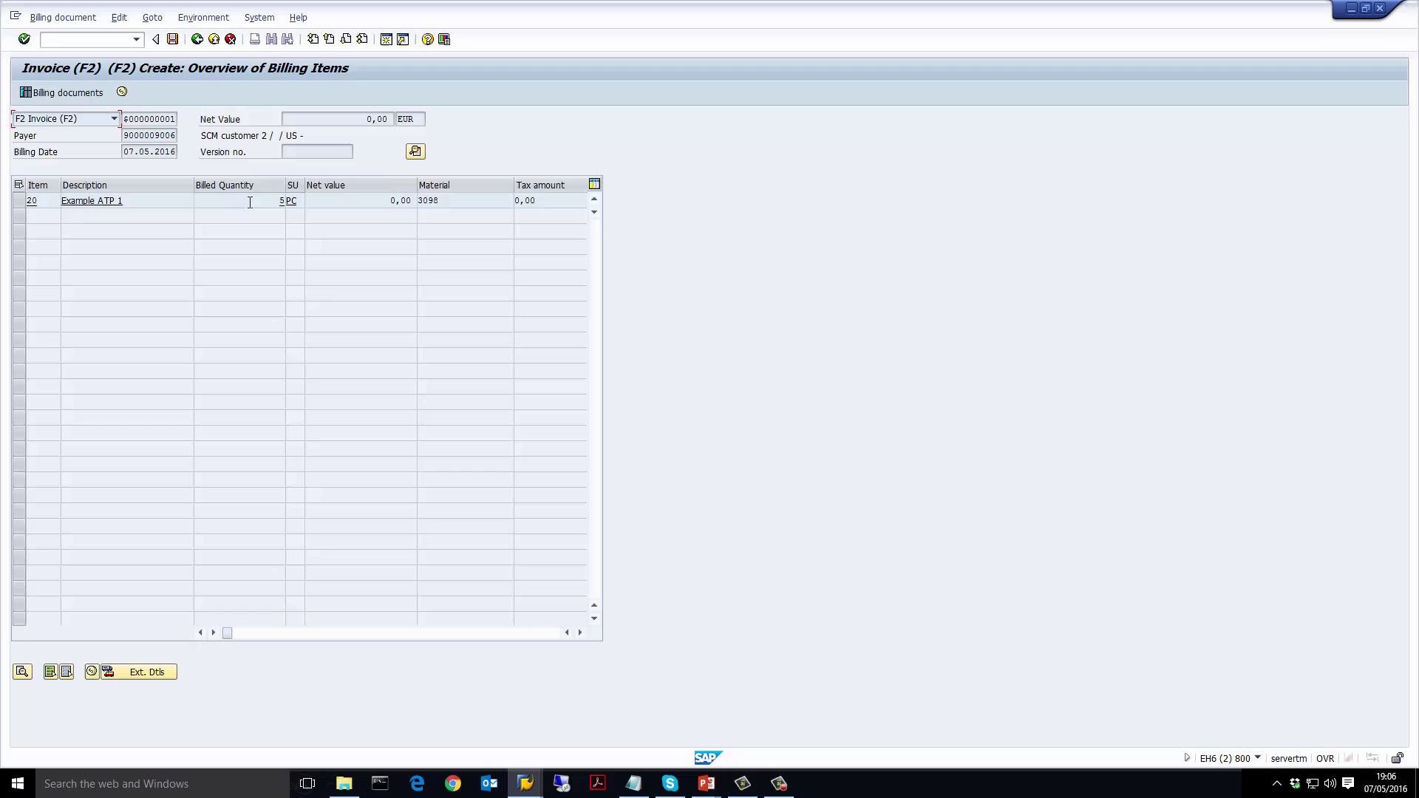
{"action": "left_click", "coordinate": [281, 200]}
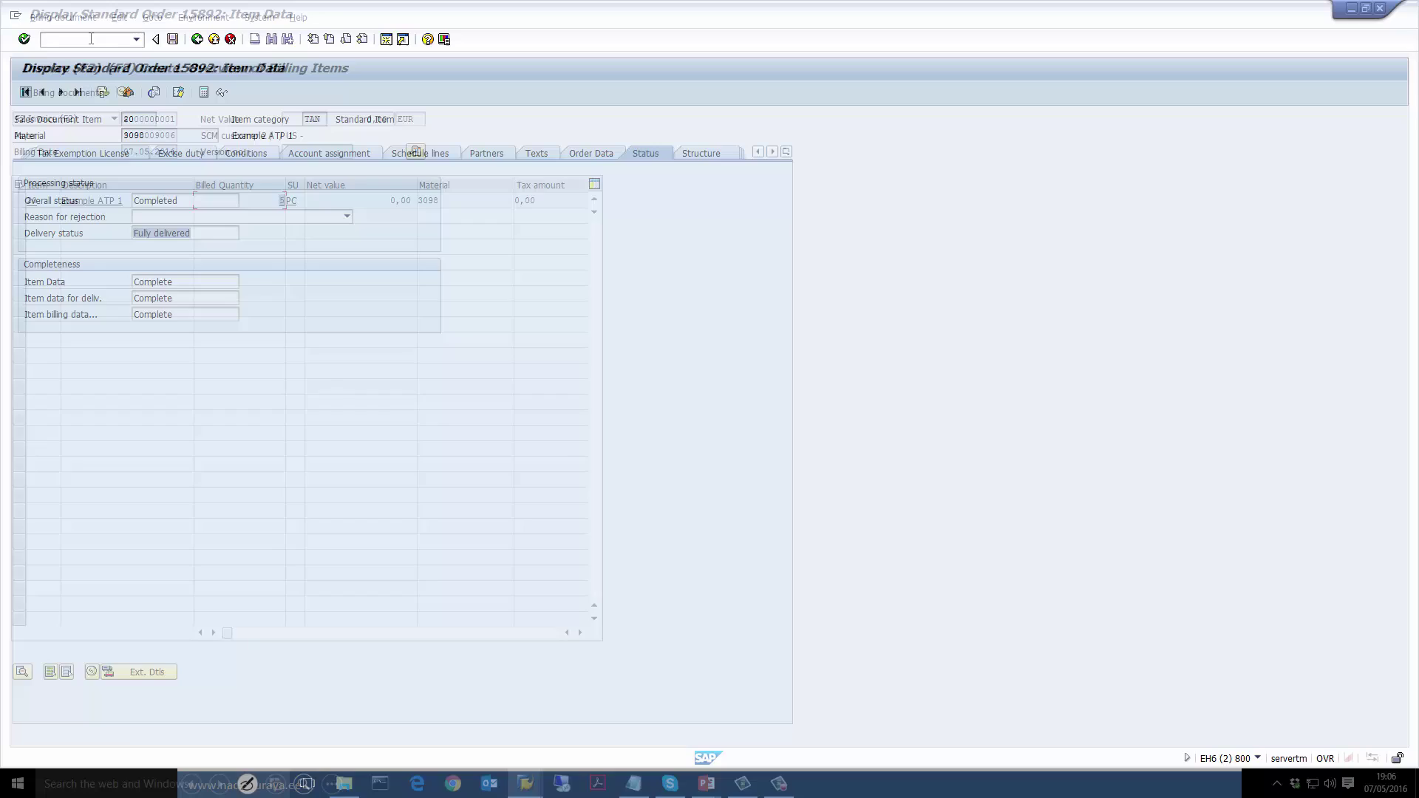
Open the VL10A sales-order delivery due list for shipping point 3000.
{"action": "type", "text": "/nv"}
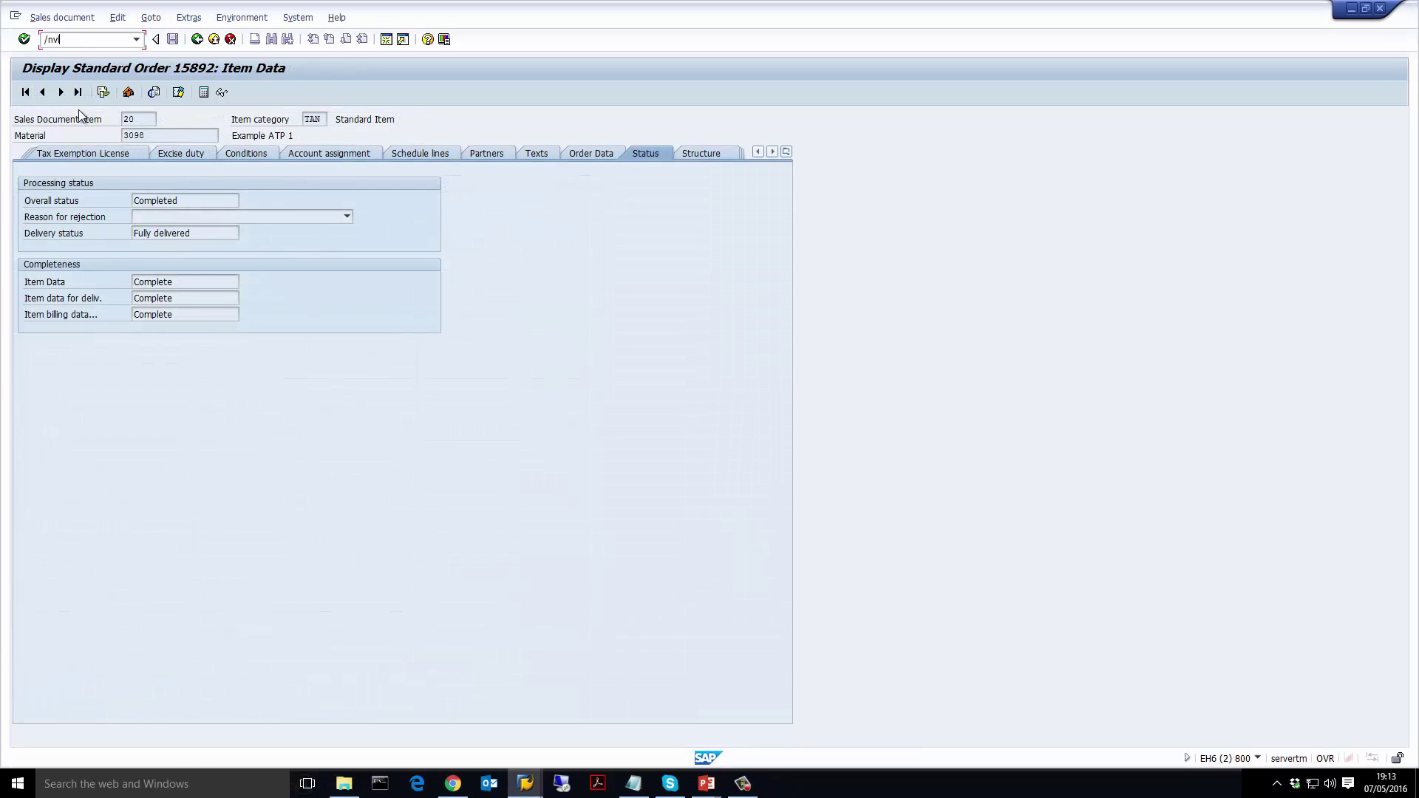
{"action": "type", "text": "l10a"}
{"action": "key", "text": "Return"}
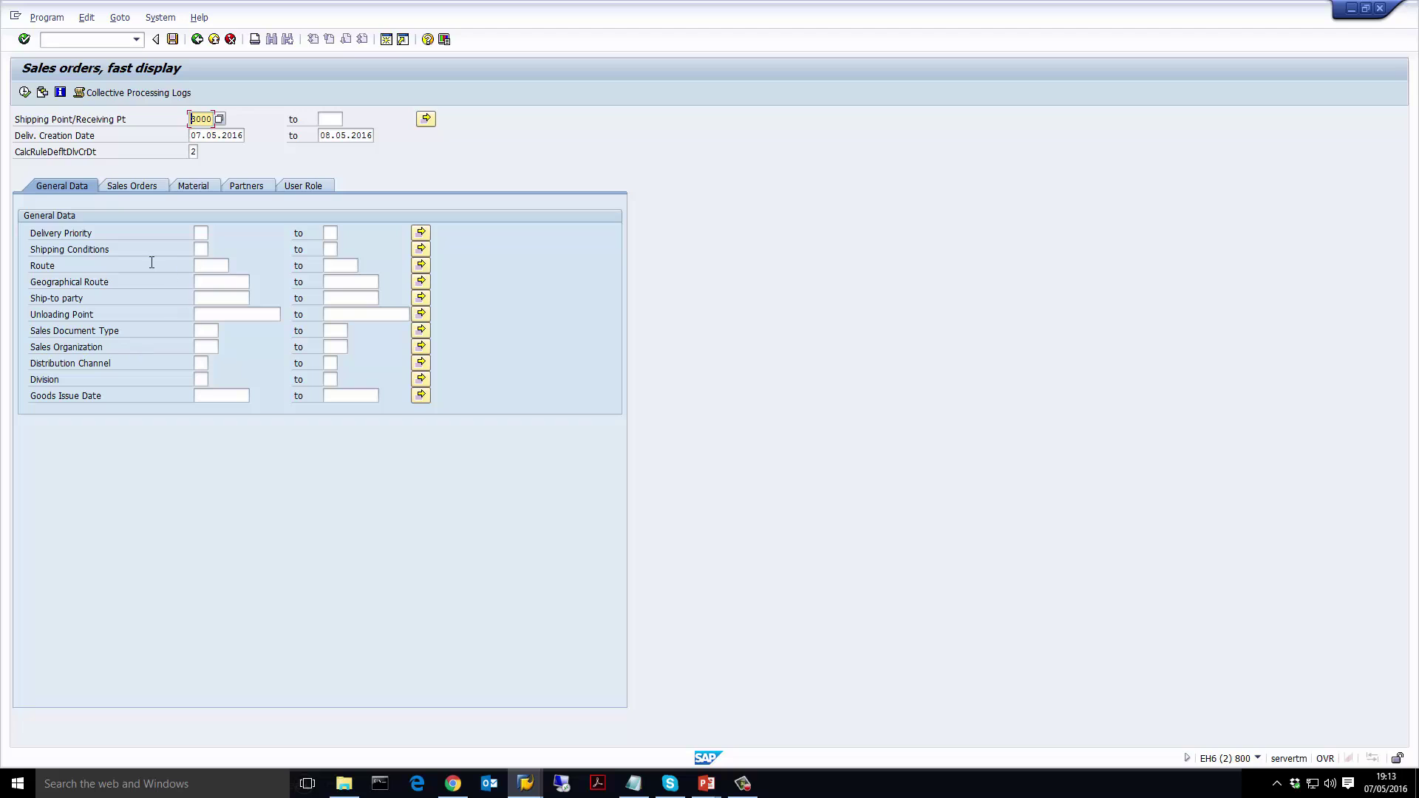
Show the due list's Sales Orders criteria at the delivery creation date range 07.05.2016 to 08.05.2016.
{"action": "left_click", "coordinate": [129, 186]}
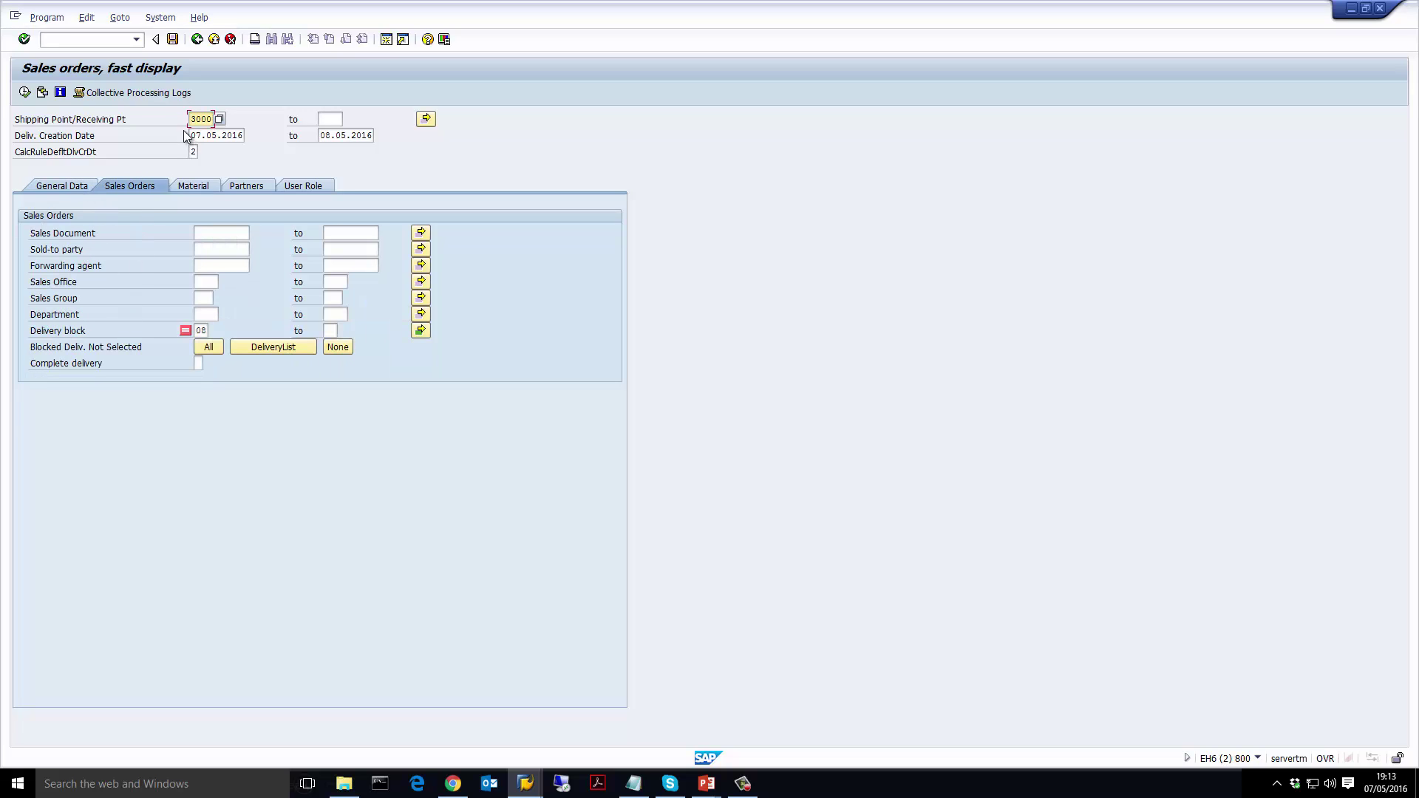
{"action": "key", "text": "Tab"}
{"action": "left_click", "coordinate": [82, 40]}
Open sales order 15892 for editing with /nva02.
{"action": "type", "text": "/nva02"}
{"action": "key", "text": "Return"}
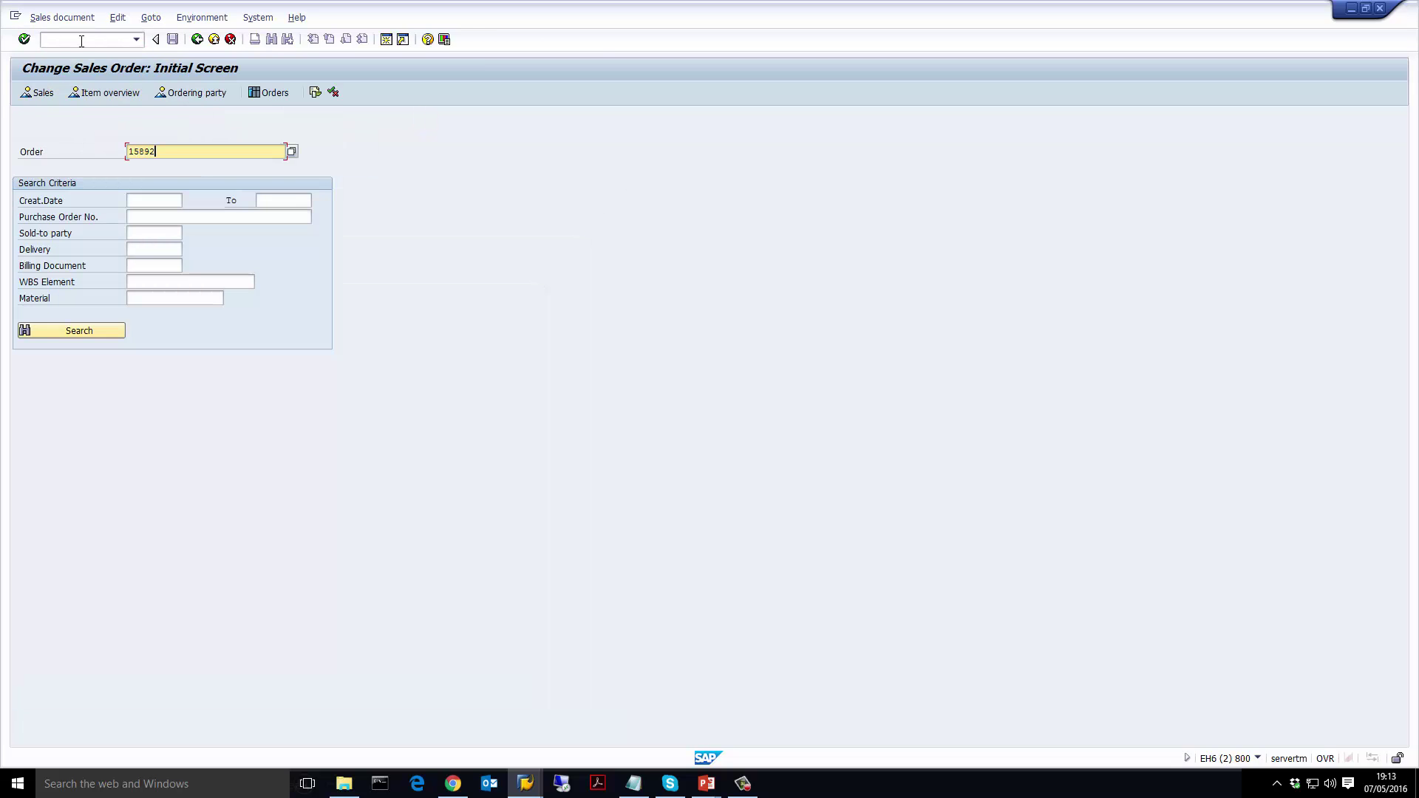
{"action": "key", "text": "BackSpace"}
{"action": "key", "text": "BackSpace"}
{"action": "key", "text": "BackSpace"}
{"action": "key", "text": "BackSpace"}
{"action": "key", "text": "BackSpace"}
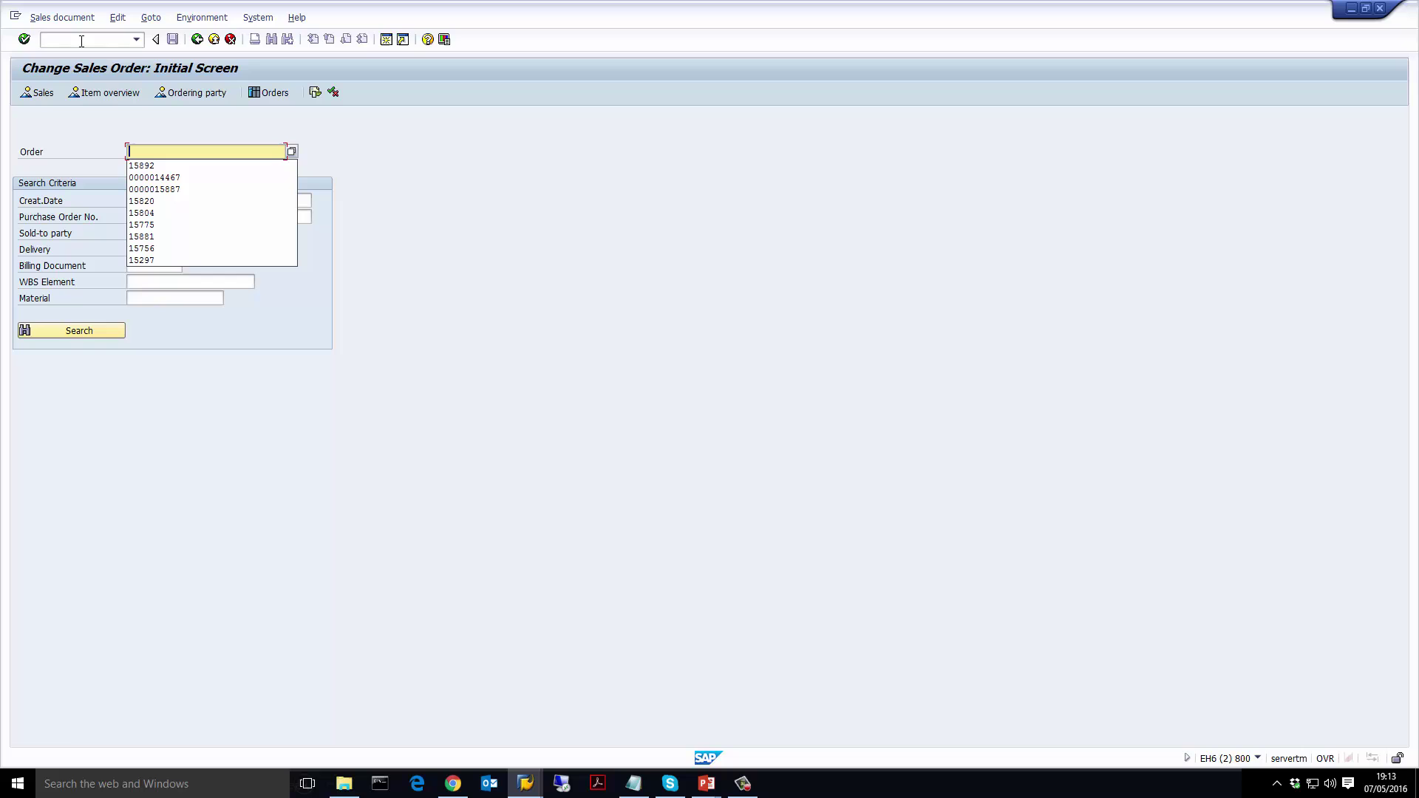
{"action": "key", "text": "Down"}
{"action": "key", "text": "Return"}
{"action": "key", "text": "Return"}
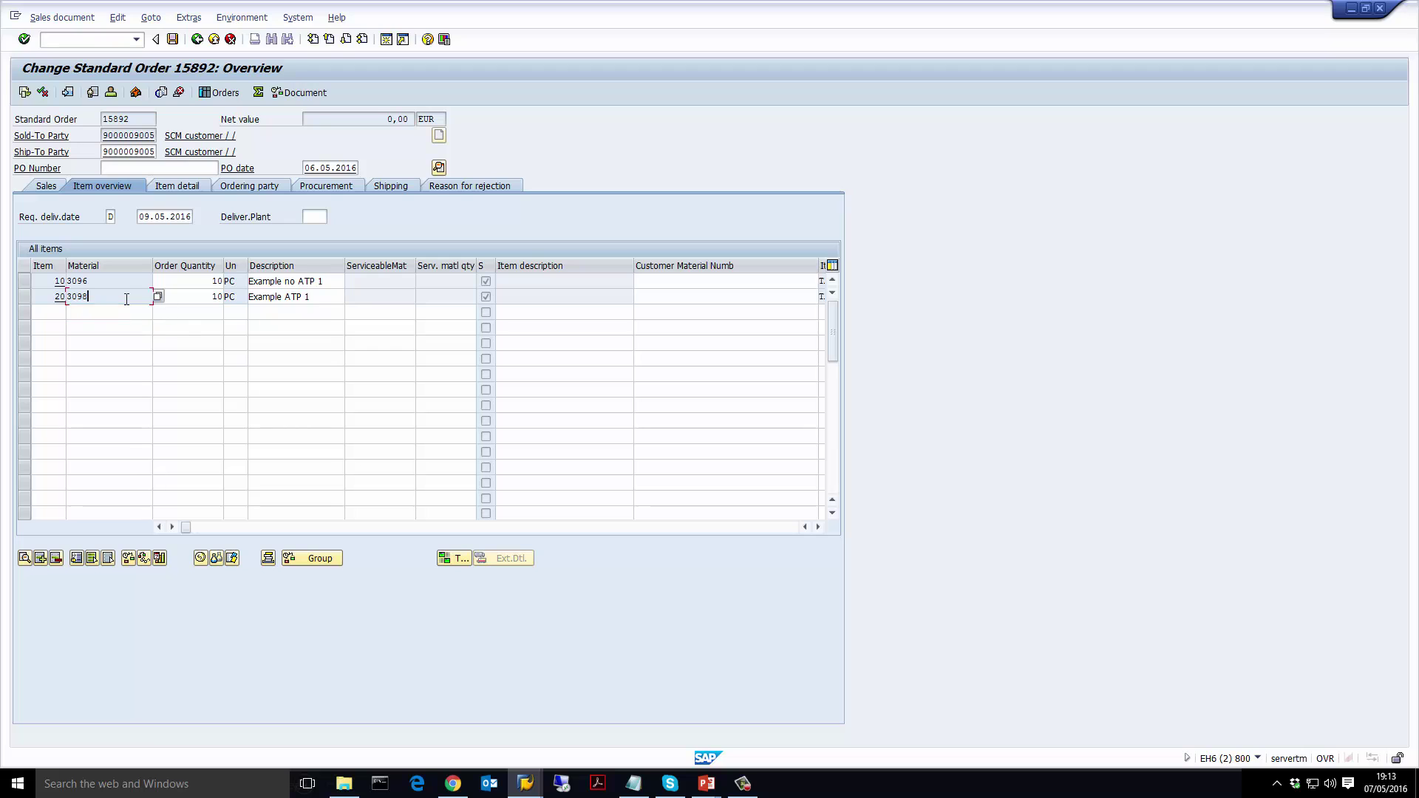
Inspect item 20's schedule line 2 shipping dates, highlighting material availability date 06.05.2016.
{"action": "left_click", "coordinate": [652, 160]}
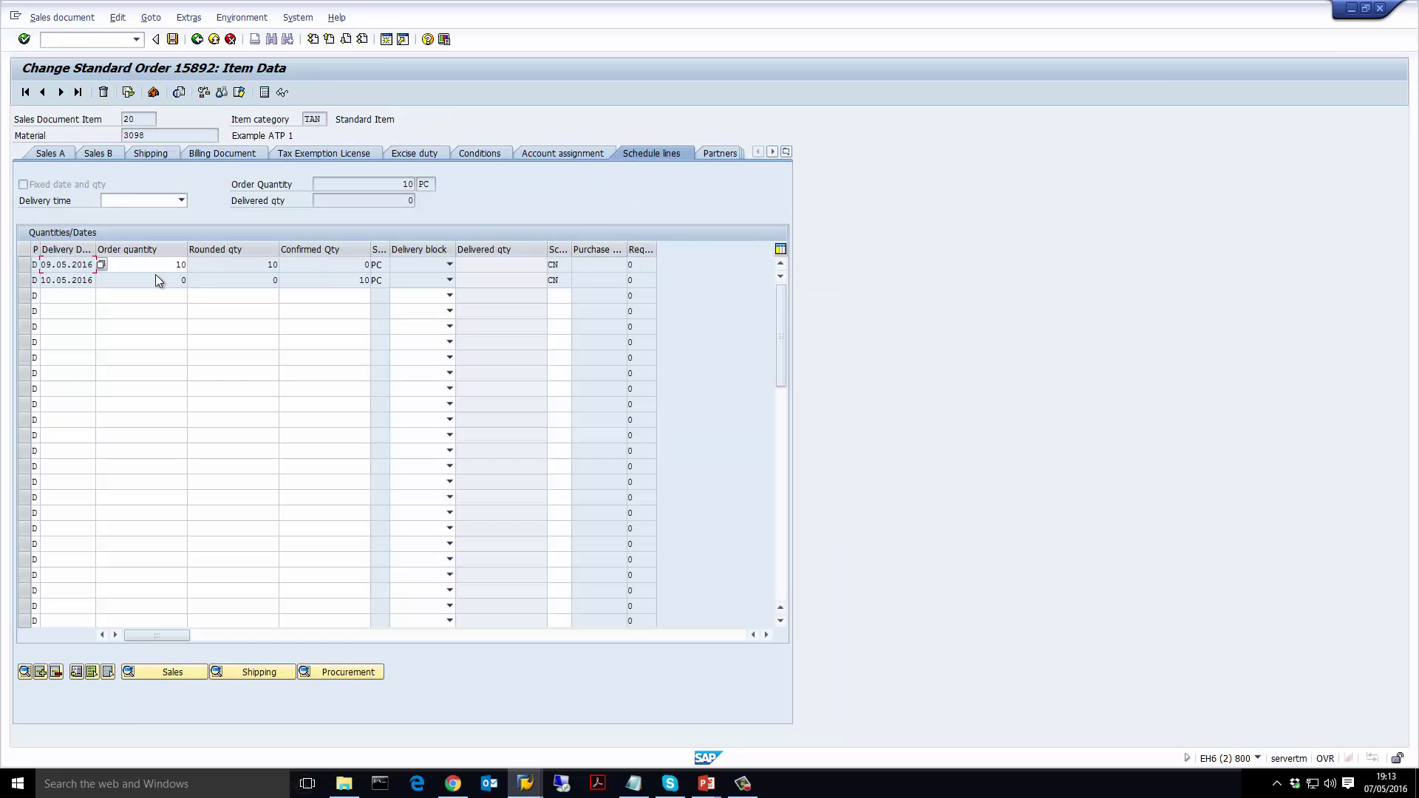
{"action": "left_click", "coordinate": [78, 280]}
{"action": "double_click", "coordinate": [78, 279]}
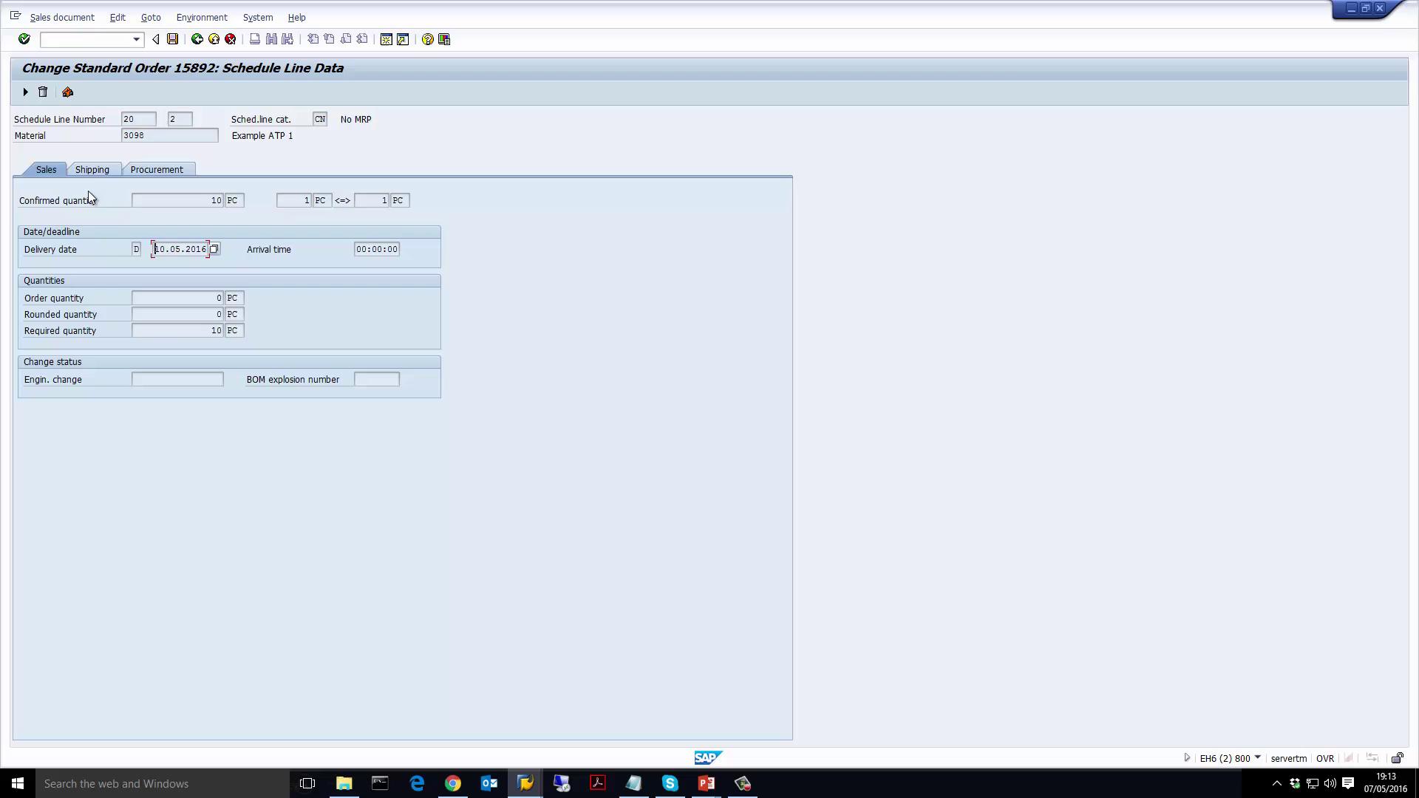
{"action": "left_click", "coordinate": [94, 170]}
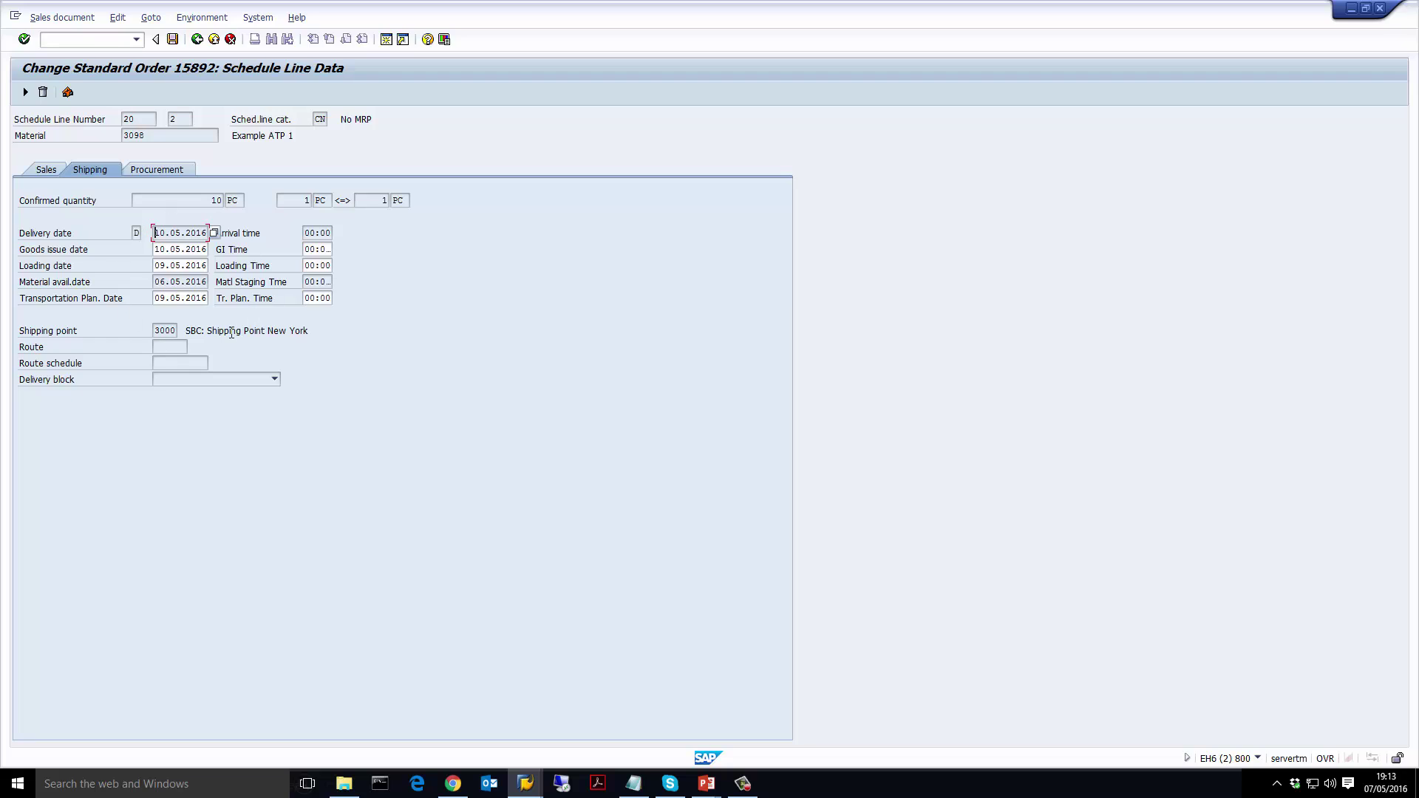
{"action": "left_click", "coordinate": [162, 283]}
{"action": "left_click_drag", "start_coordinate": [157, 283], "coordinate": [208, 282]}
Leave the order and return to SAP Easy Access with /n.
{"action": "left_click", "coordinate": [89, 39]}
{"action": "type", "text": "/n"}
{"action": "key", "text": "Return"}
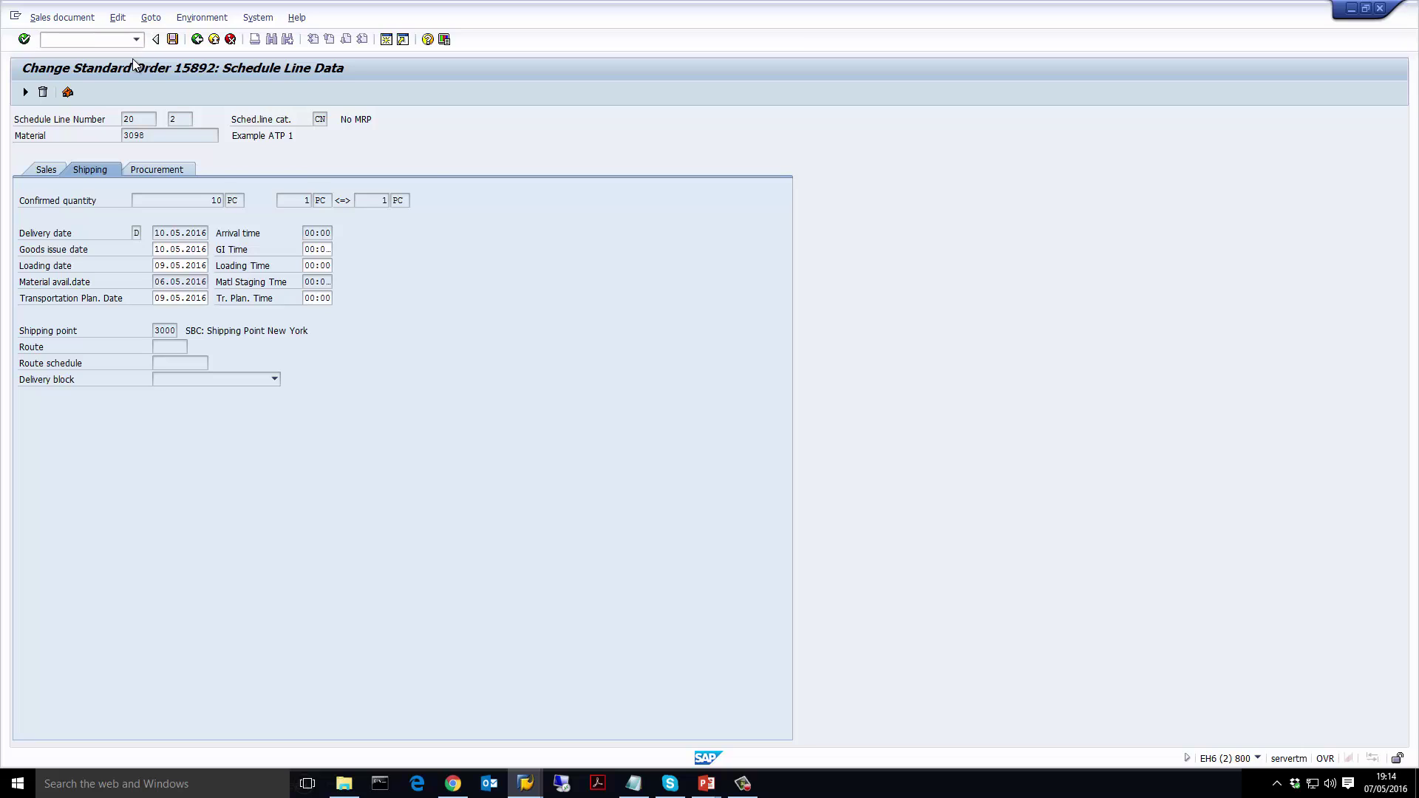